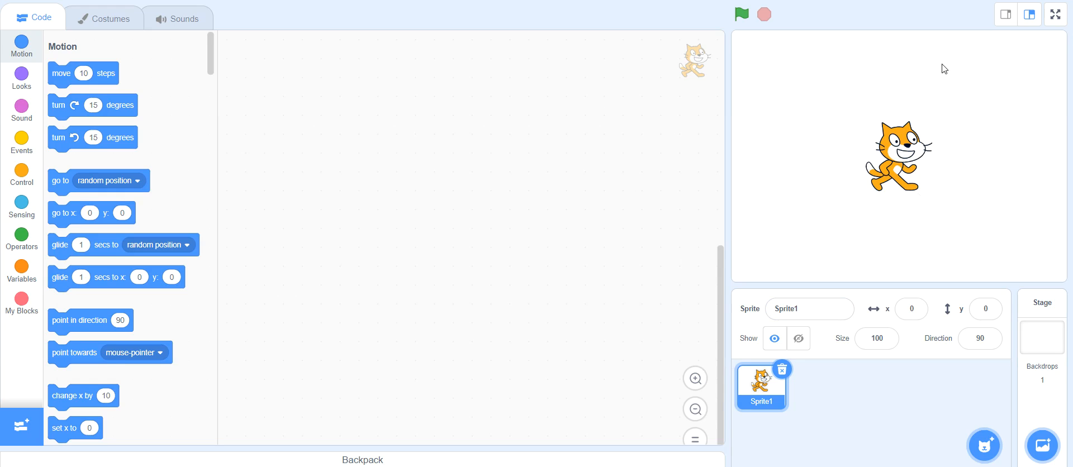
# Duplicate the cat sprite, placing the copy at about x 165, y 86 and the original at about x -70, y -42
pyautogui.moveTo(913, 150); pyautogui.dragTo(858, 175)
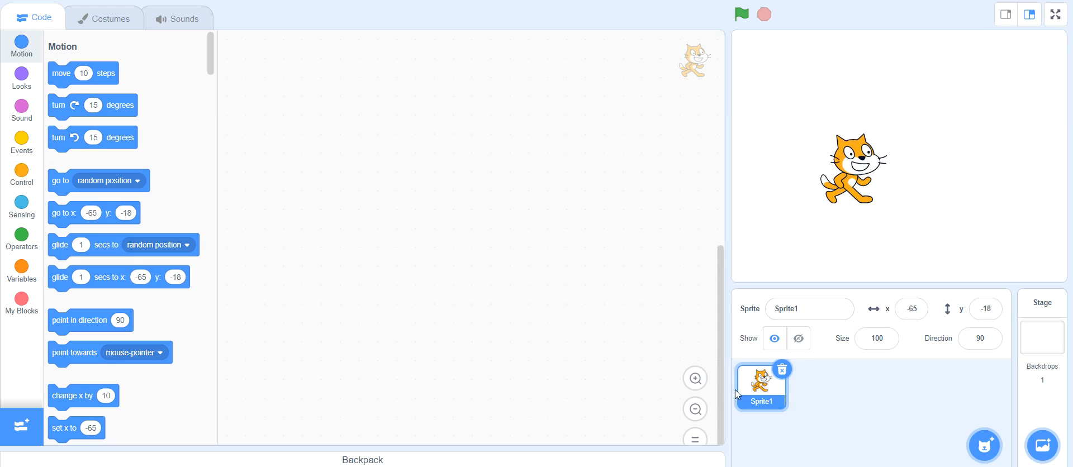
pyautogui.rightClick(764, 394)
pyautogui.click(783, 405)
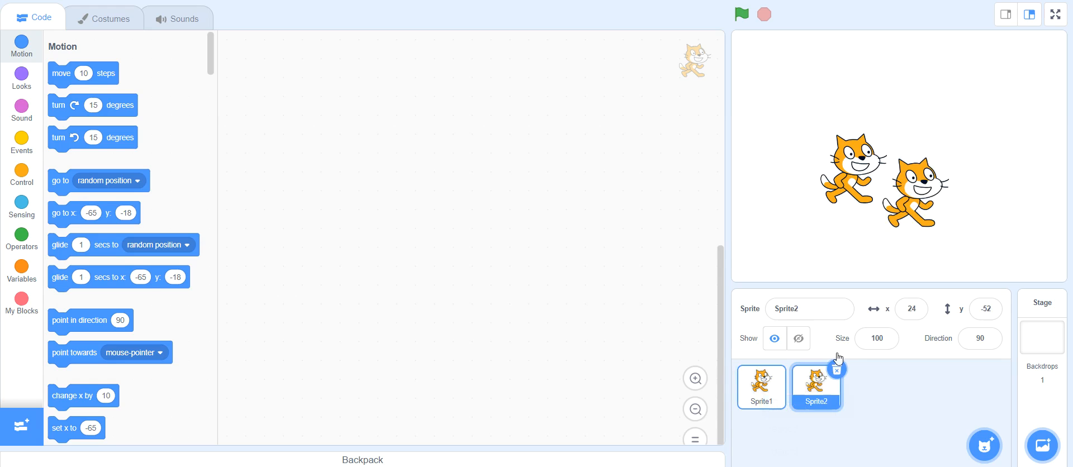
pyautogui.moveTo(931, 198); pyautogui.dragTo(1032, 95)
pyautogui.moveTo(863, 170); pyautogui.dragTo(860, 188)
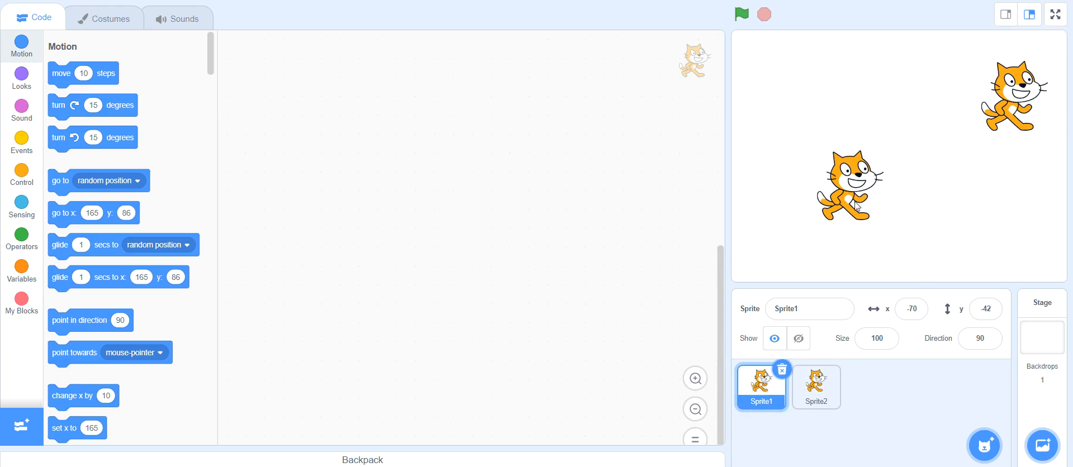
# Set Sprite1's rotation style to Left/Right and keep it facing right
pyautogui.click(983, 347)
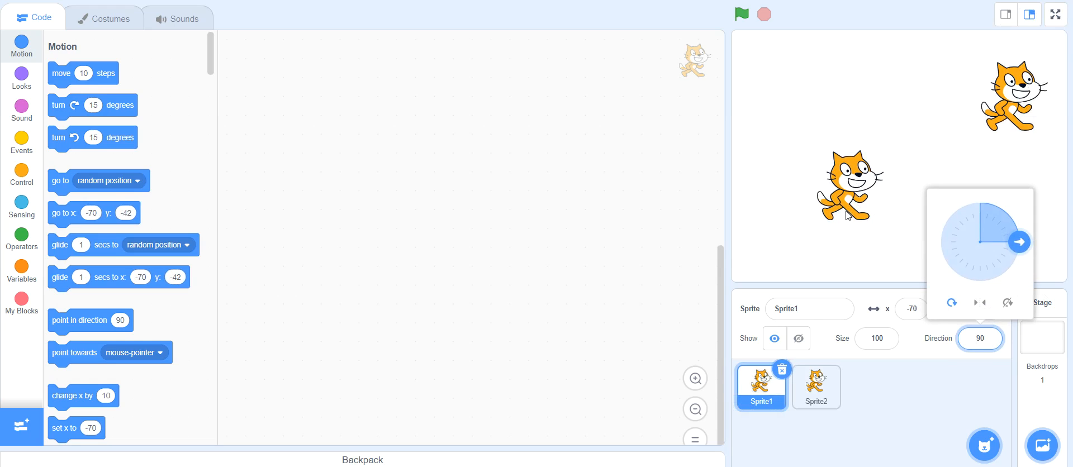
pyautogui.click(981, 305)
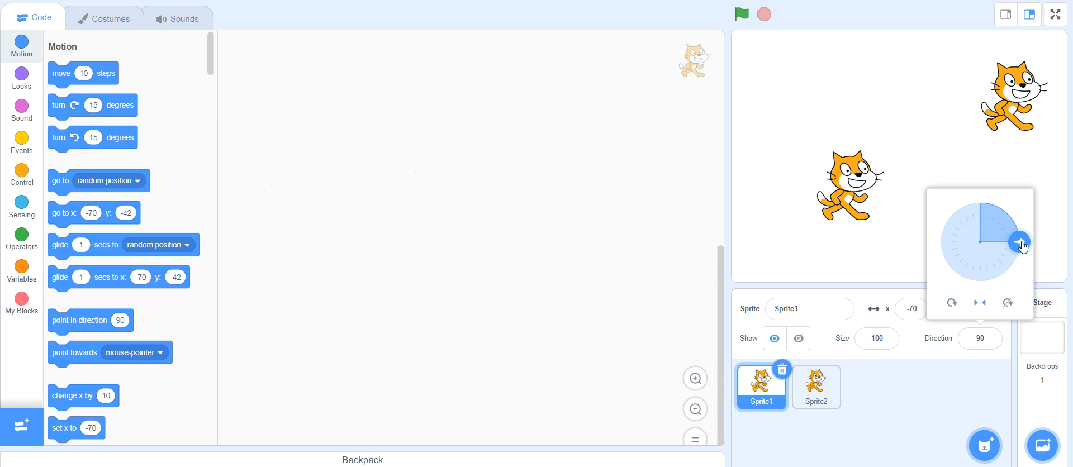
pyautogui.moveTo(1019, 244); pyautogui.dragTo(1068, 240)
# Set Sprite2's rotation style to Left/Right and turn it to face left, at a direction of about -97
pyautogui.click(811, 382)
pyautogui.click(983, 338)
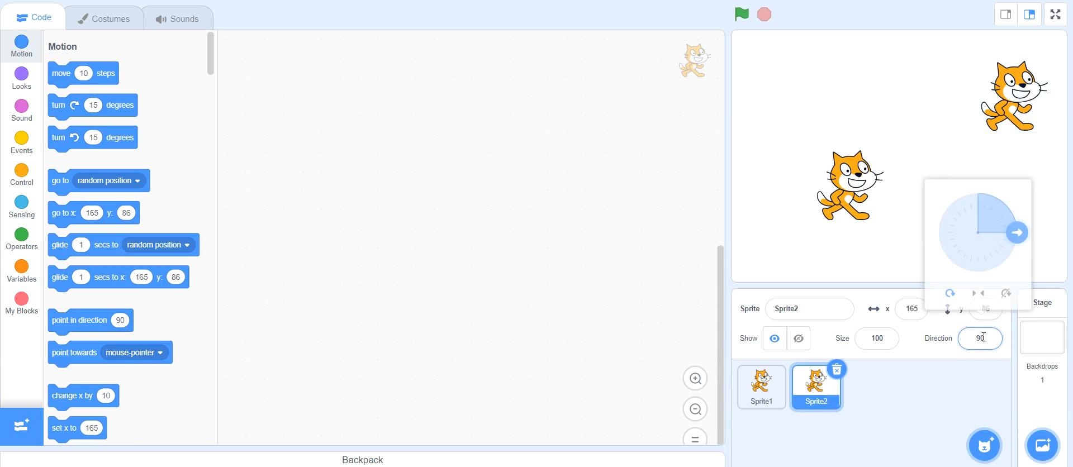
pyautogui.click(985, 308)
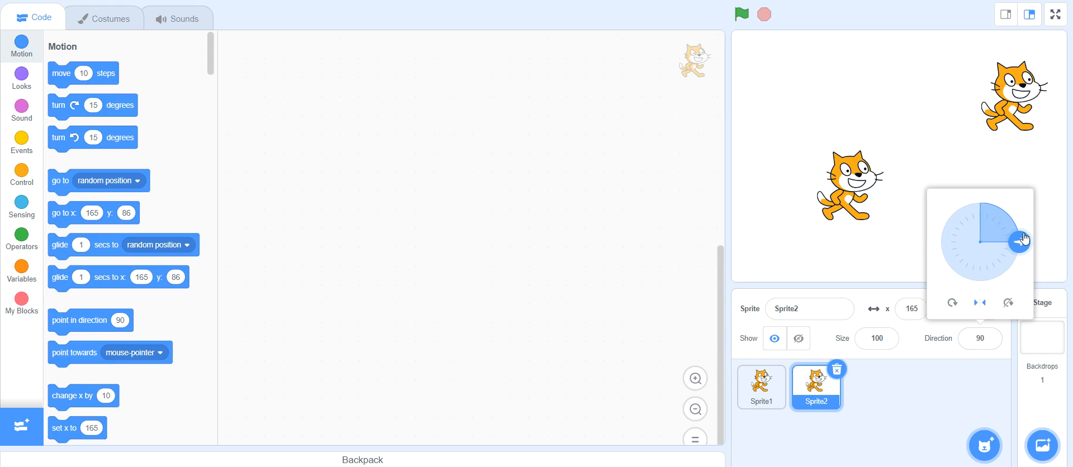
pyautogui.moveTo(1019, 242); pyautogui.dragTo(918, 264)
pyautogui.click(870, 408)
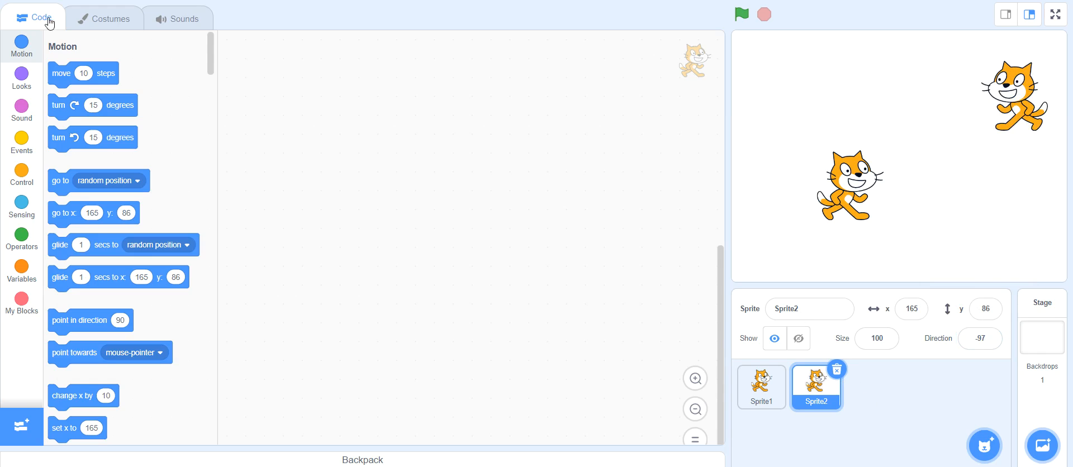
# Open Sprite2's costume1 for editing and set the fill to green with color 35, saturation 100 and brightness 100
pyautogui.click(85, 23)
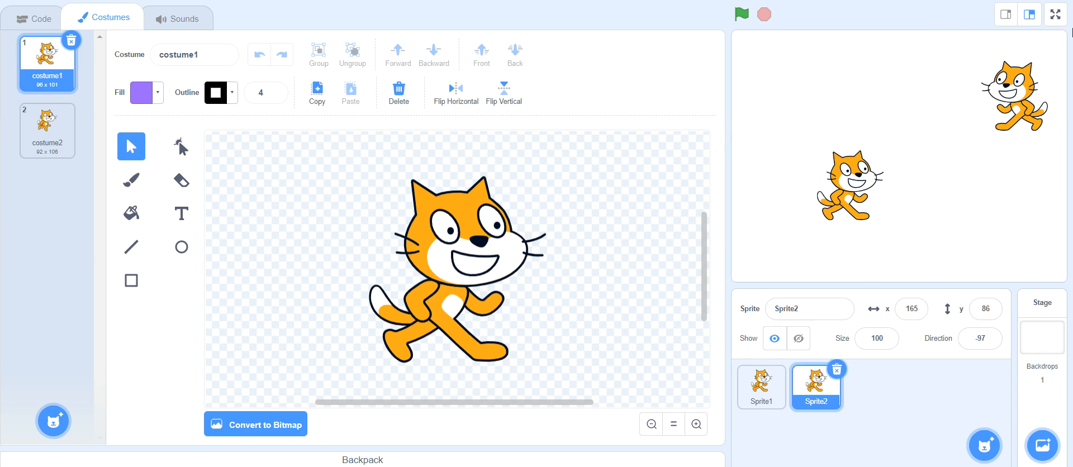
pyautogui.scroll(-5, 335, 190)
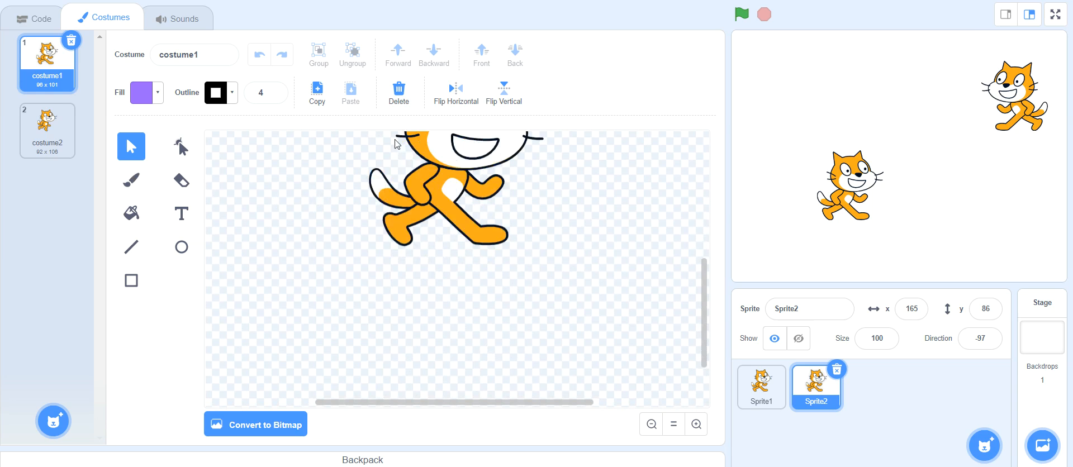
pyautogui.click(671, 425)
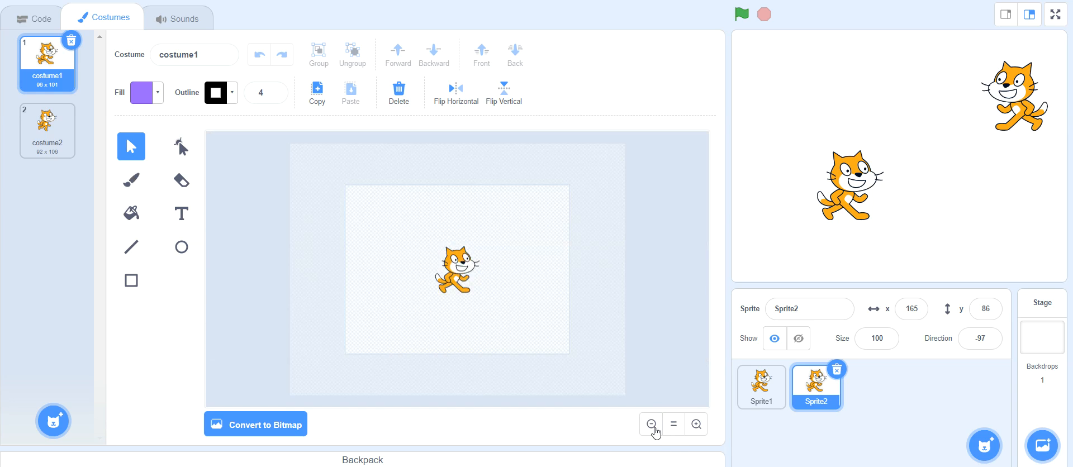
pyautogui.click(696, 425)
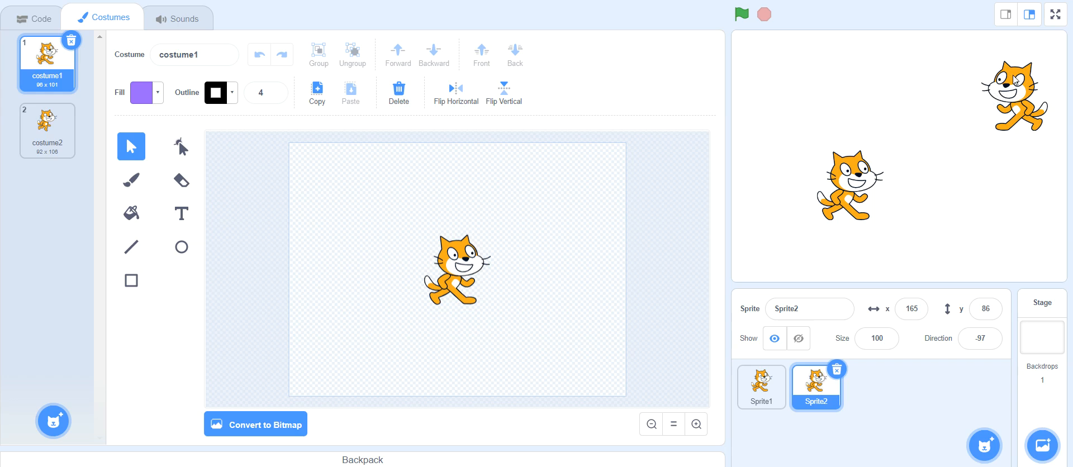
pyautogui.click(155, 96)
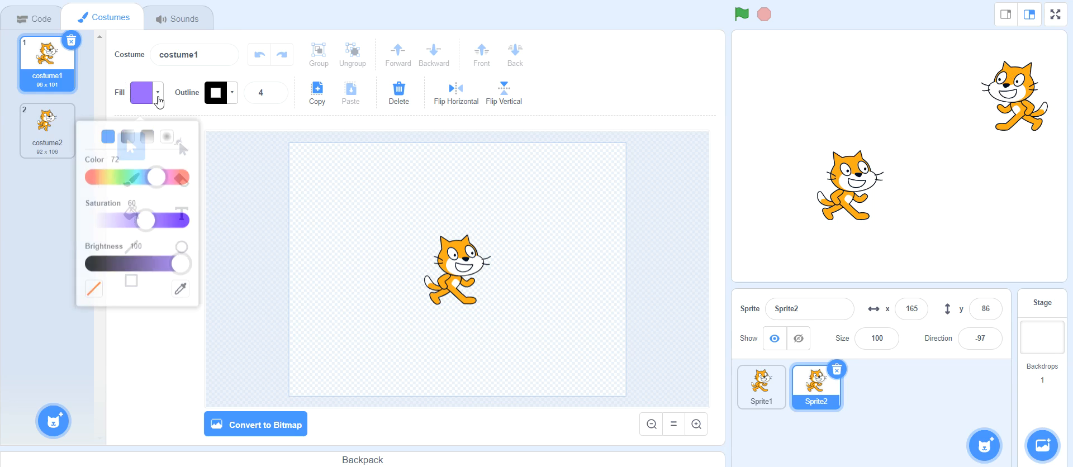
pyautogui.moveTo(154, 166); pyautogui.dragTo(124, 170)
pyautogui.moveTo(157, 211); pyautogui.dragTo(219, 211)
pyautogui.click(133, 358)
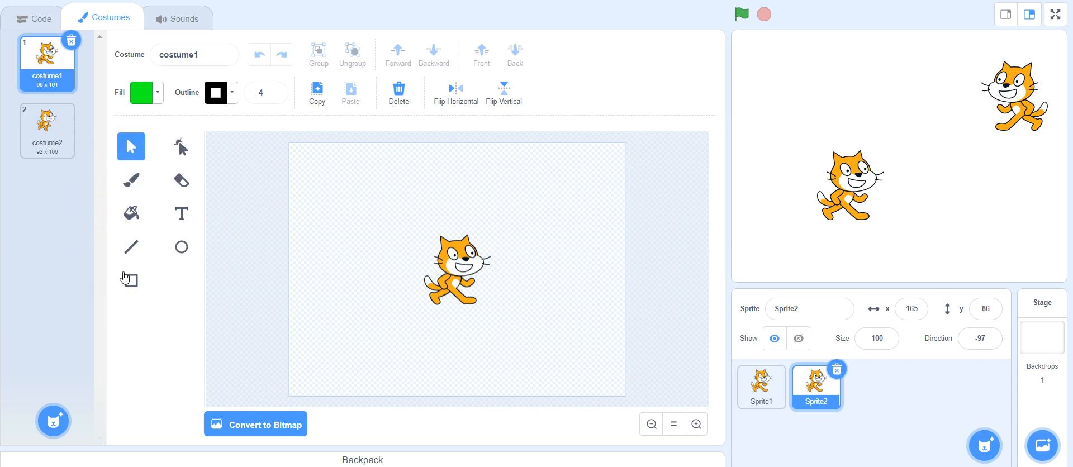
# Draw a wide green rectangle, tilt it upward to the right, move it over the cat's body and flatten it into a slim bar
pyautogui.click(131, 280)
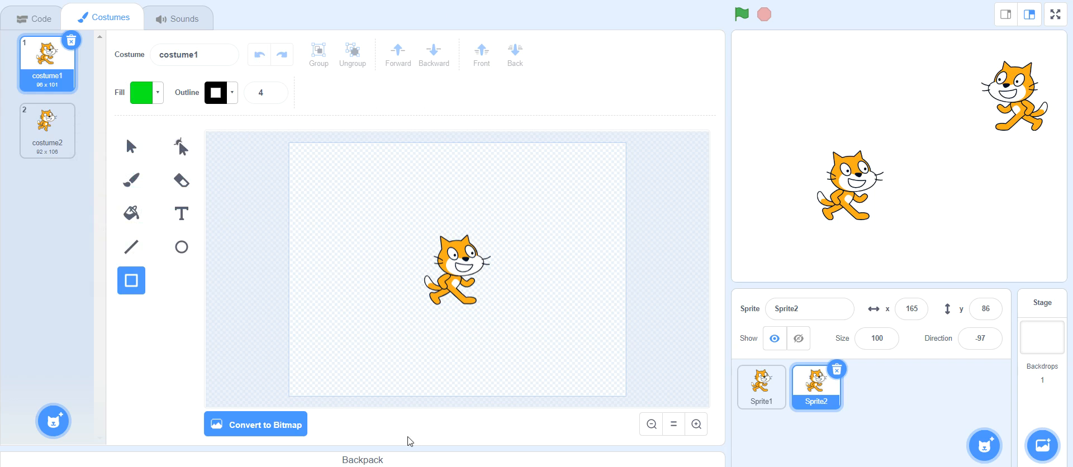
pyautogui.moveTo(362, 321); pyautogui.dragTo(593, 364)
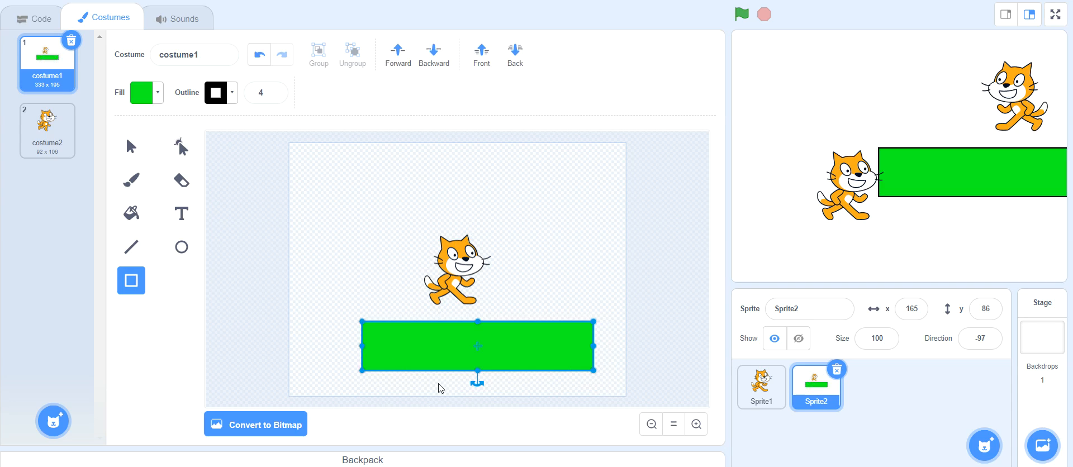
pyautogui.moveTo(478, 383); pyautogui.dragTo(485, 385)
pyautogui.moveTo(484, 338); pyautogui.dragTo(476, 290)
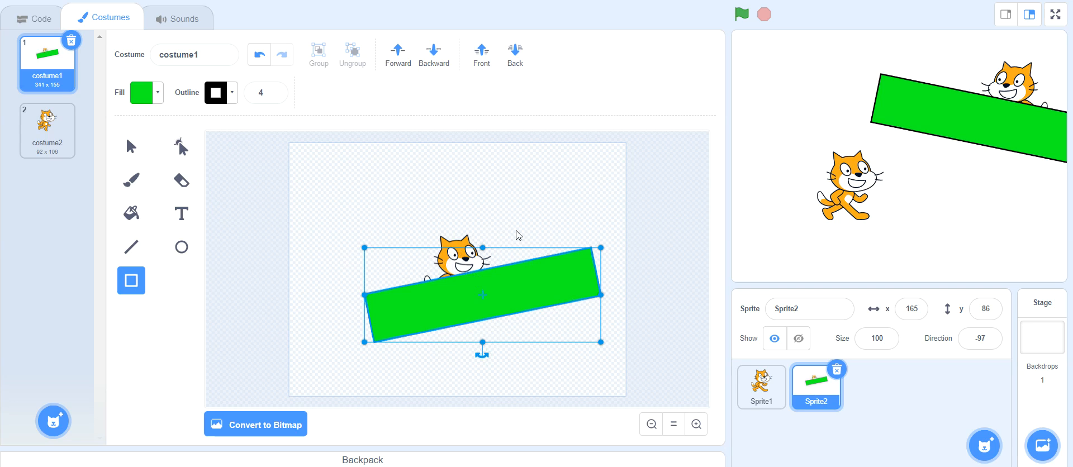
pyautogui.moveTo(482, 342); pyautogui.dragTo(486, 301)
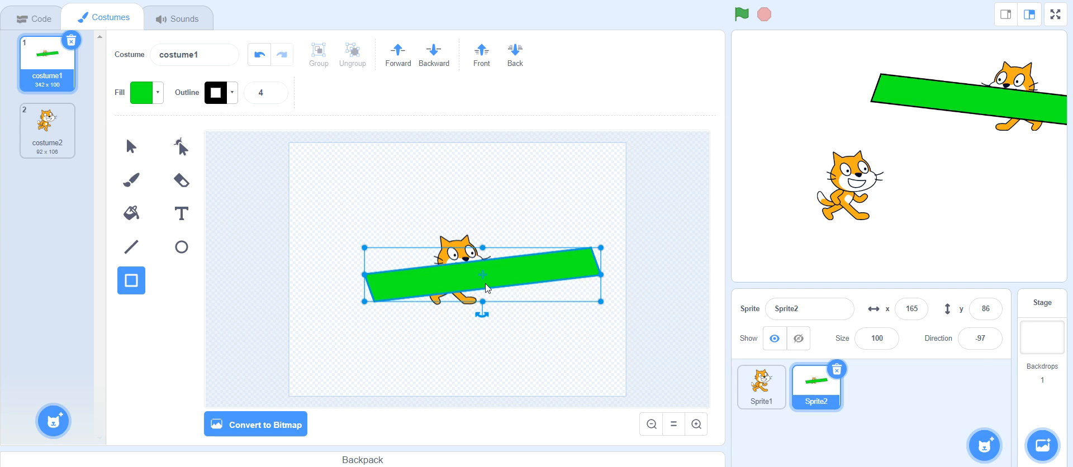
pyautogui.click(359, 349)
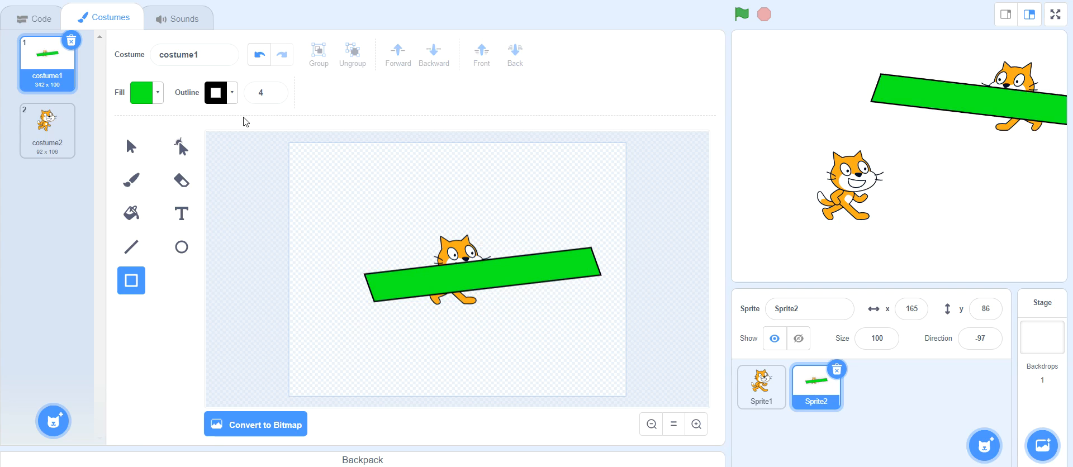
# Set the fill to a dark yellow with color 15 and reduced brightness, and draw a small rectangle below the green bar's left end
pyautogui.click(150, 98)
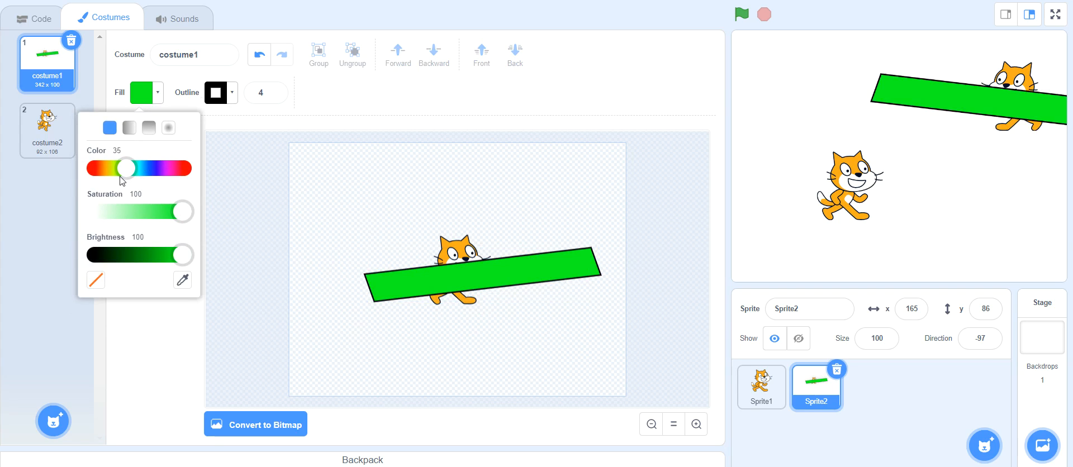
pyautogui.moveTo(123, 177)
pyautogui.mouseDown()
pyautogui.moveTo(140, 173)
pyautogui.moveTo(109, 171)
pyautogui.mouseUp()
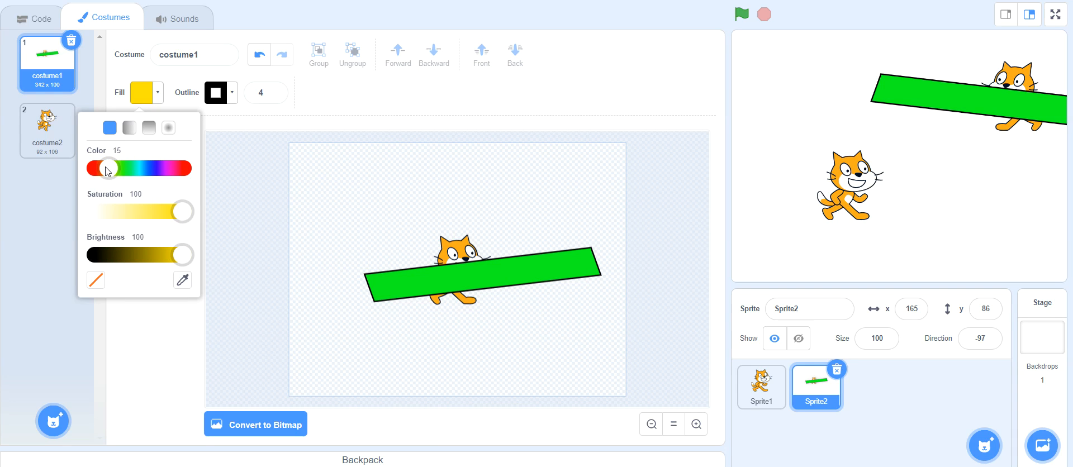
pyautogui.moveTo(173, 260); pyautogui.dragTo(159, 255)
pyautogui.click(117, 357)
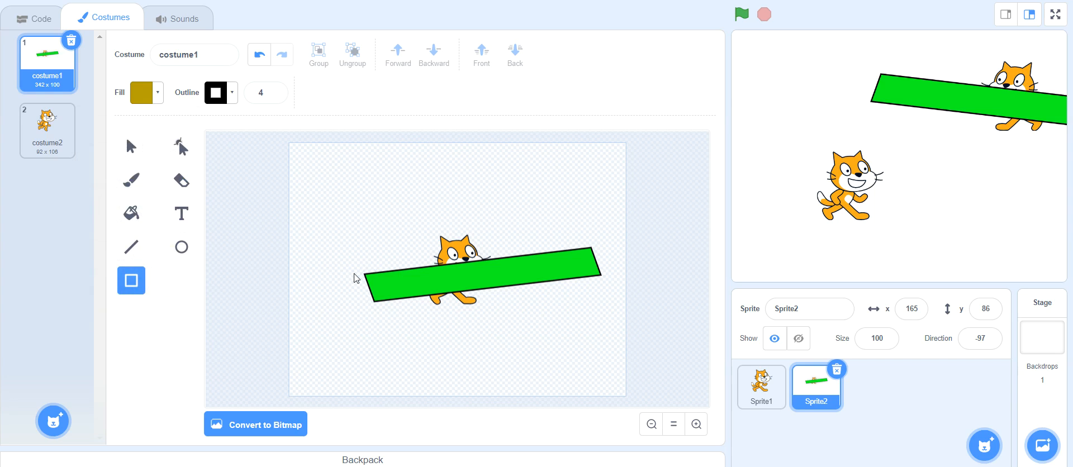
pyautogui.moveTo(325, 301)
pyautogui.mouseDown()
pyautogui.moveTo(358, 362)
pyautogui.moveTo(360, 341)
pyautogui.mouseUp()
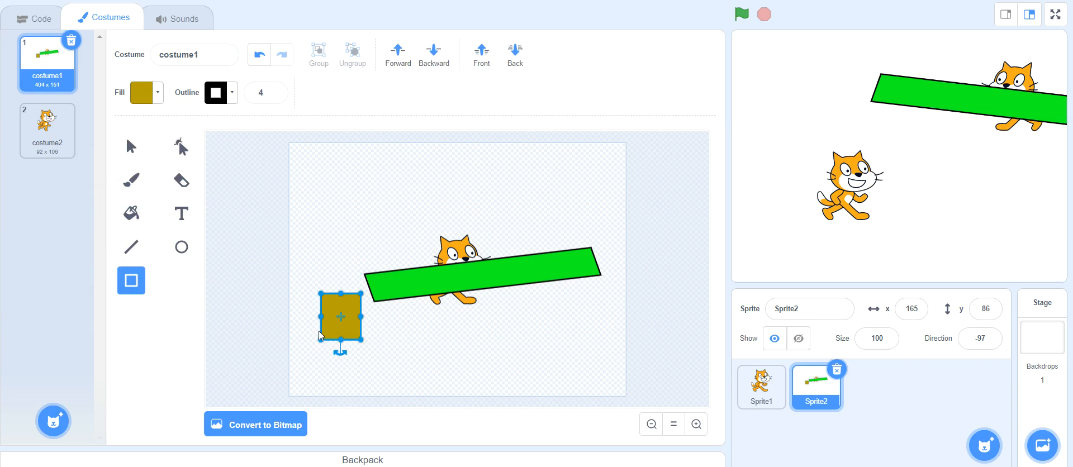
pyautogui.click(337, 362)
pyautogui.click(337, 363)
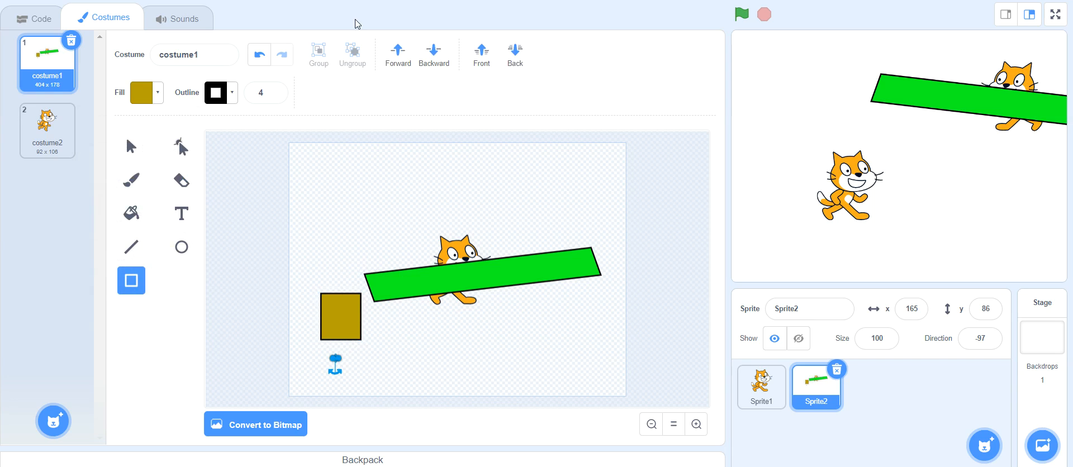
pyautogui.click(253, 56)
# Tilt the dark yellow rectangle, undo the stray shape drawn on it, and move the rectangle against the green bar's left end
pyautogui.moveTo(339, 354); pyautogui.dragTo(298, 349)
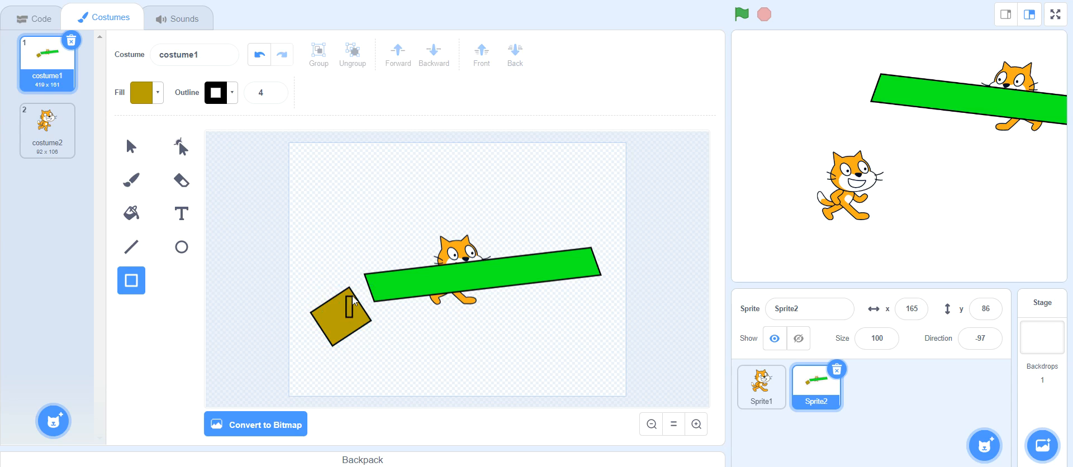
pyautogui.click(259, 55)
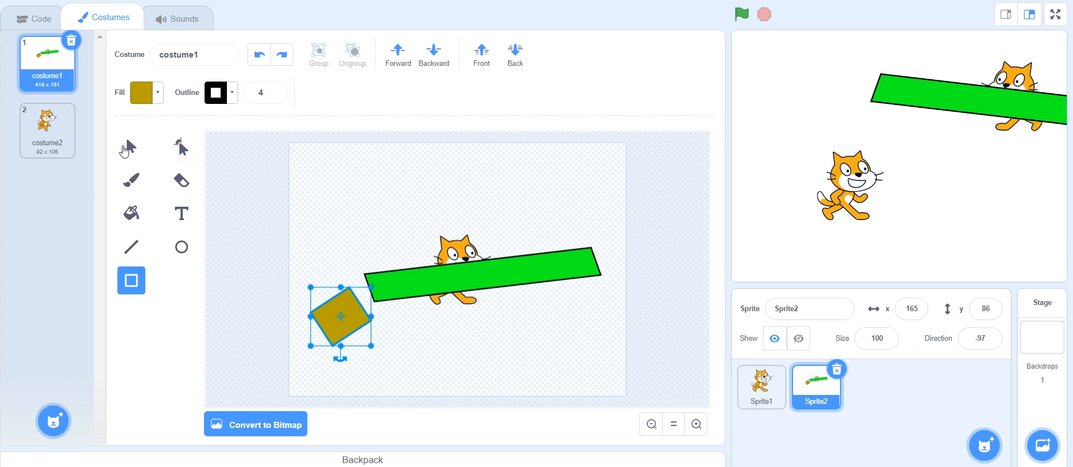
pyautogui.click(131, 147)
pyautogui.moveTo(336, 311); pyautogui.dragTo(350, 296)
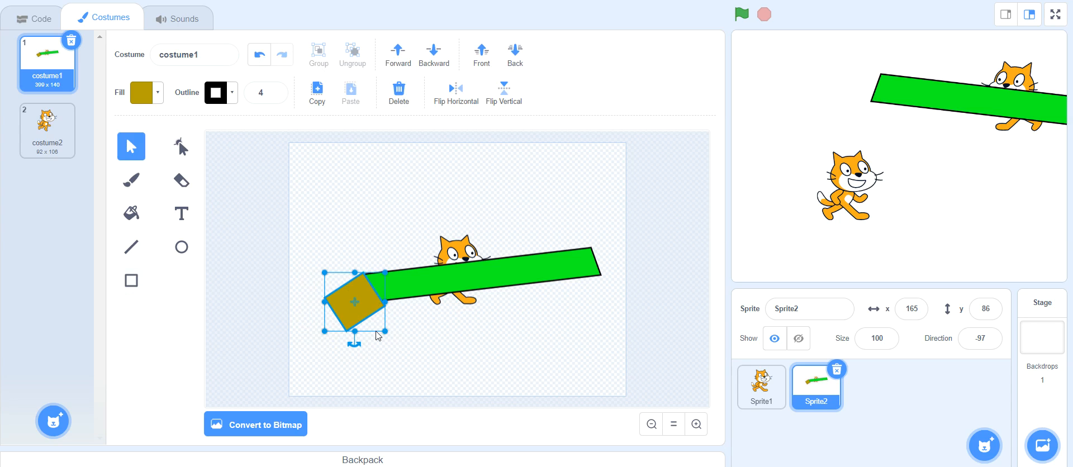
# Rotate, reposition and narrow the dark yellow rectangle into a slanted diamond that fits the green bar's left end
pyautogui.moveTo(387, 333)
pyautogui.mouseDown()
pyautogui.moveTo(382, 347)
pyautogui.moveTo(406, 335)
pyautogui.mouseUp()
pyautogui.click(357, 347)
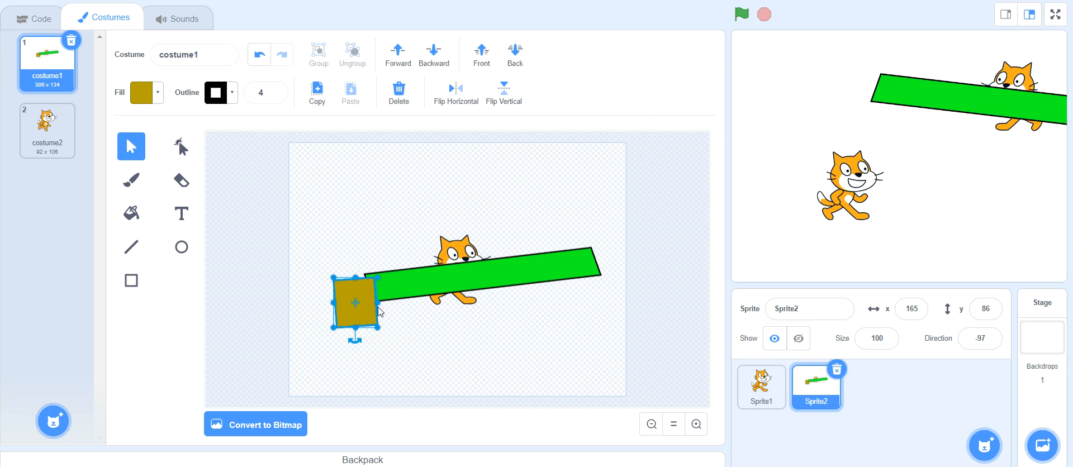
pyautogui.moveTo(379, 303); pyautogui.dragTo(378, 304)
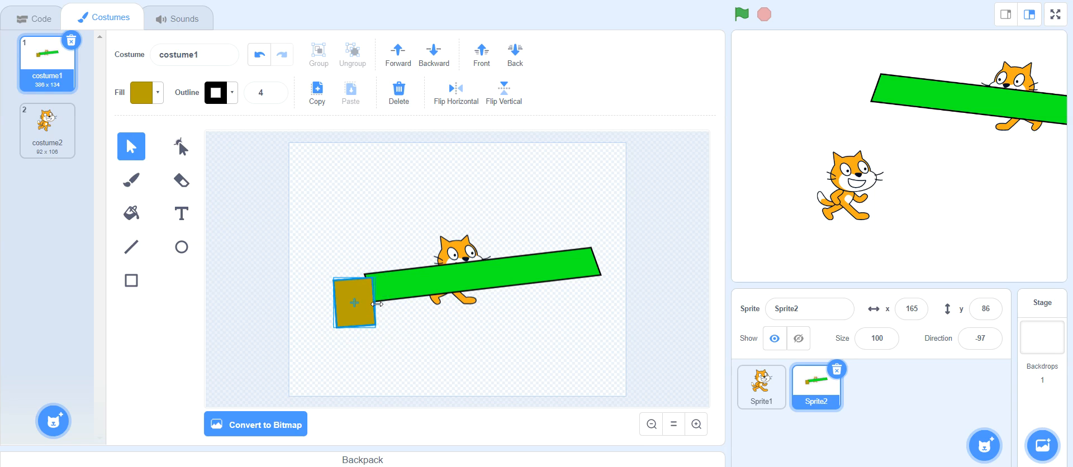
pyautogui.moveTo(353, 341); pyautogui.dragTo(292, 341)
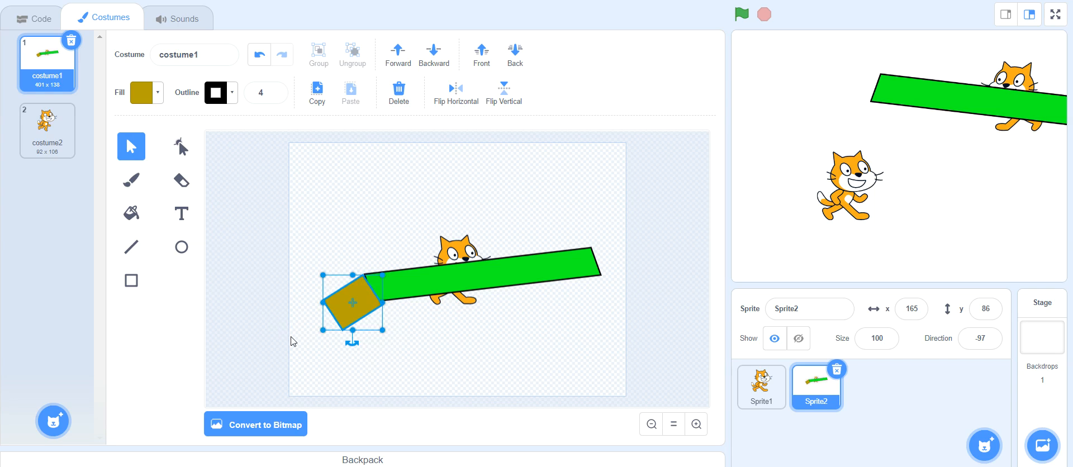
pyautogui.moveTo(348, 307); pyautogui.dragTo(332, 329)
pyautogui.moveTo(319, 301); pyautogui.dragTo(364, 297)
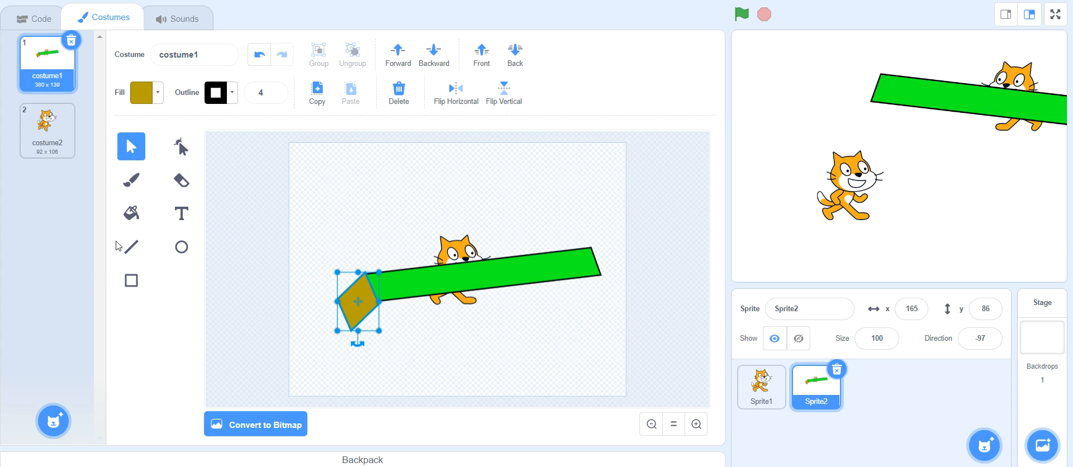
pyautogui.click(129, 247)
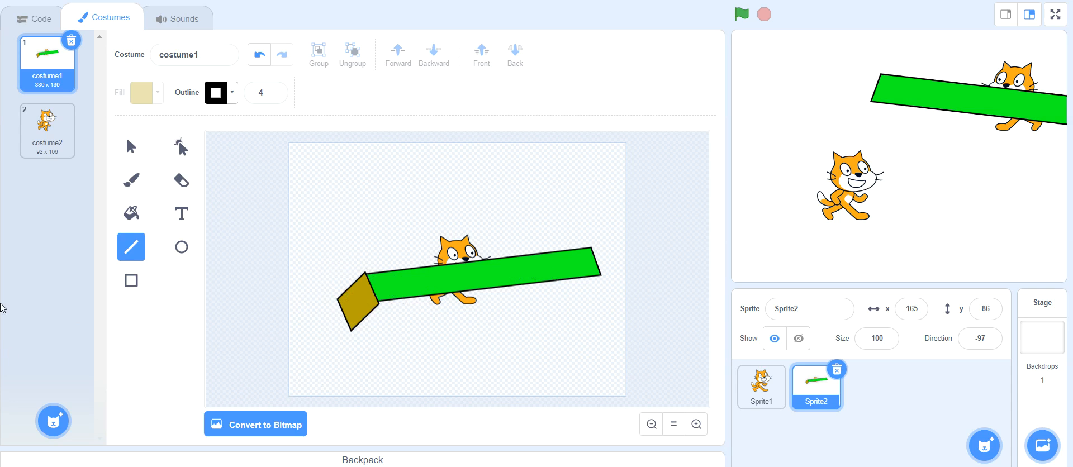
pyautogui.click(132, 281)
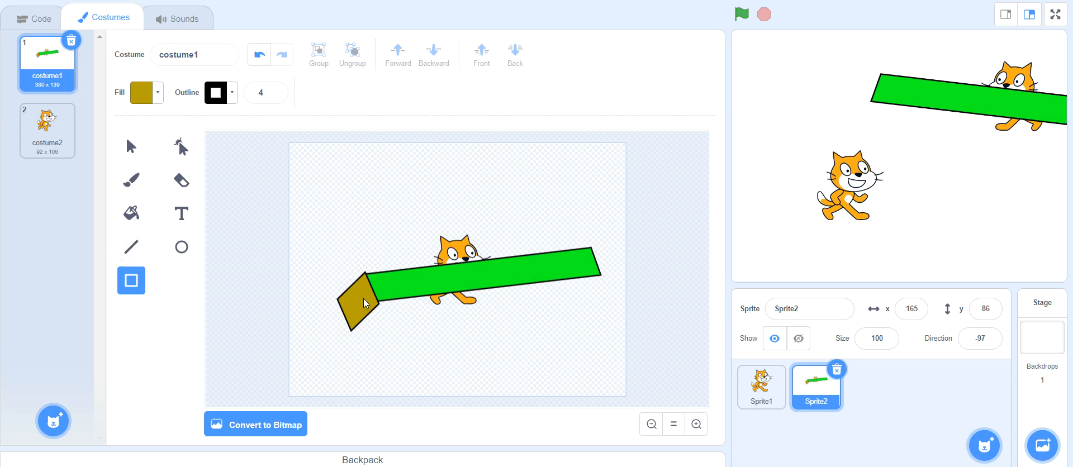
pyautogui.press('s')
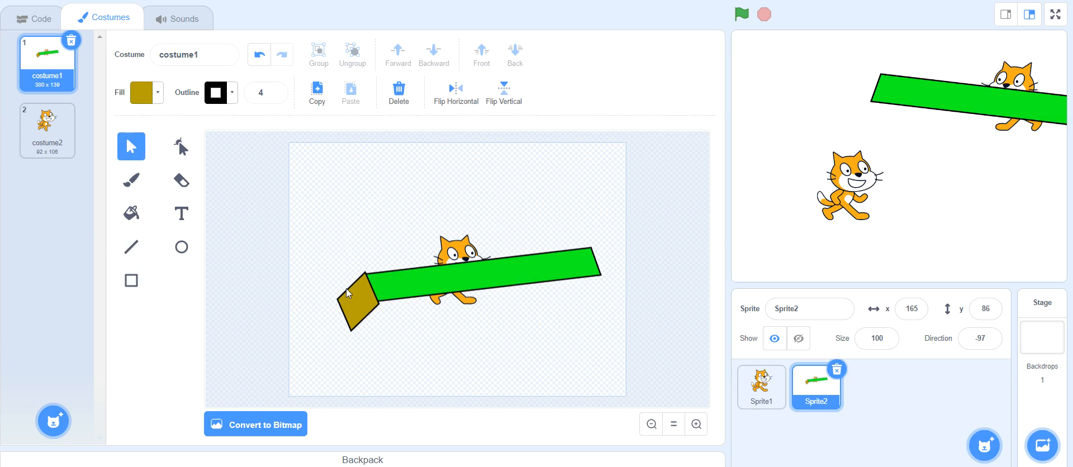
pyautogui.click(348, 293)
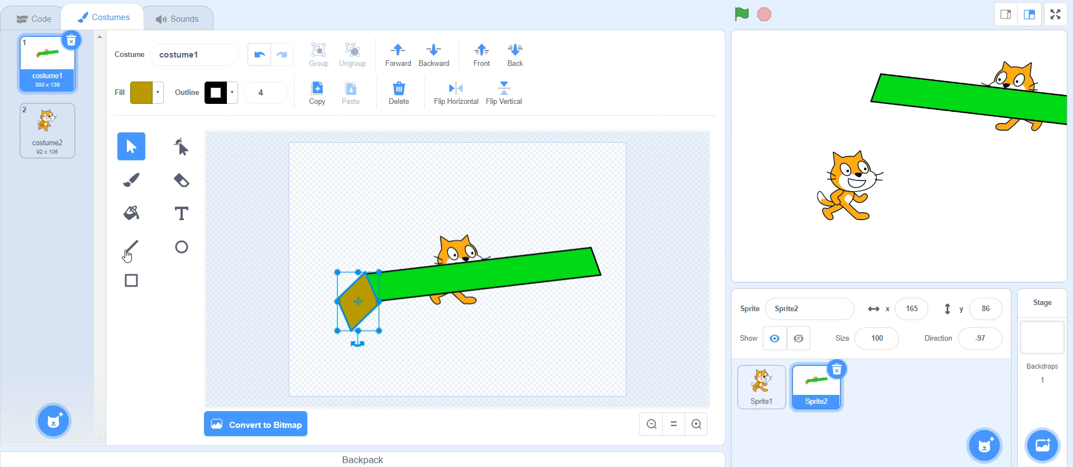
pyautogui.click(131, 247)
pyautogui.moveTo(355, 313)
pyautogui.mouseDown()
pyautogui.moveTo(311, 221)
pyautogui.moveTo(304, 160)
pyautogui.moveTo(328, 223)
pyautogui.mouseUp()
pyautogui.click(264, 63)
pyautogui.moveTo(364, 302); pyautogui.dragTo(333, 322)
pyautogui.click(265, 66)
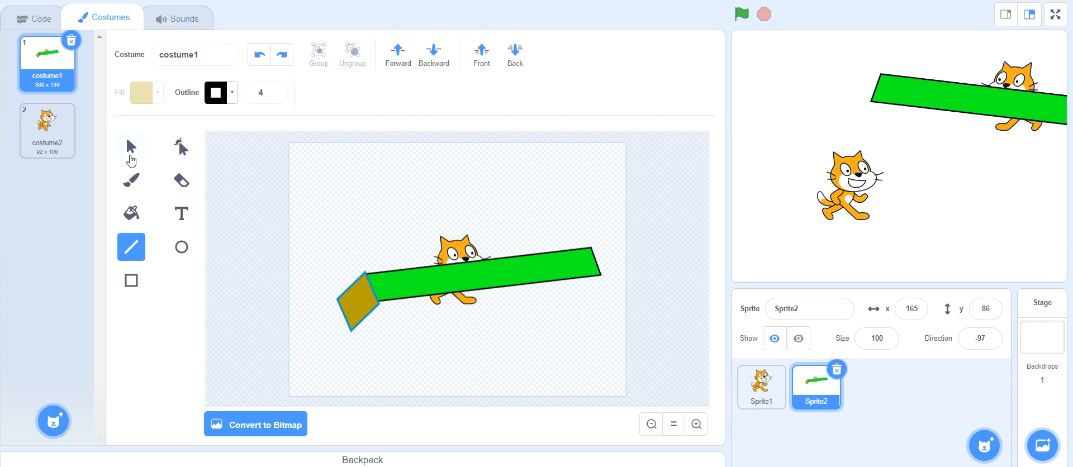
# Delete the dark yellow diamond and draw a closed four-sided line outline slanting down from the green bar's left end
pyautogui.click(131, 137)
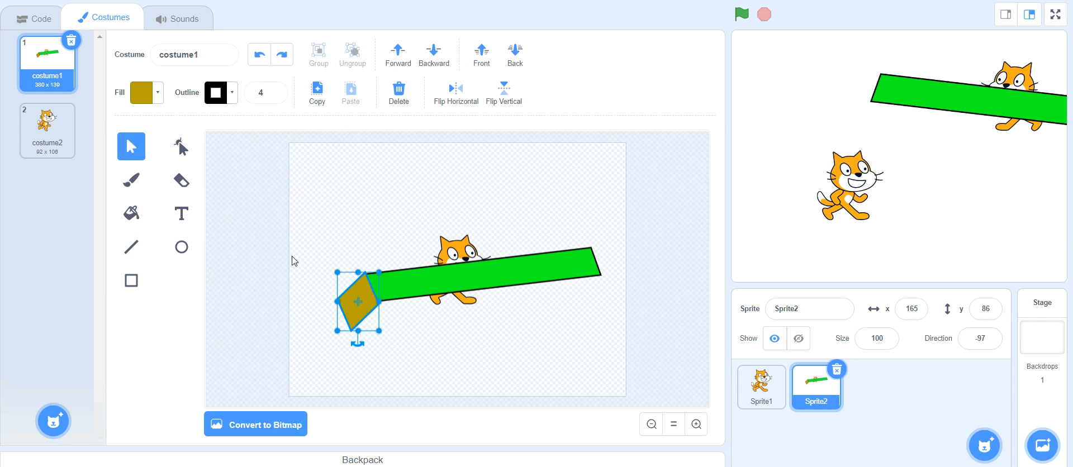
pyautogui.click(409, 110)
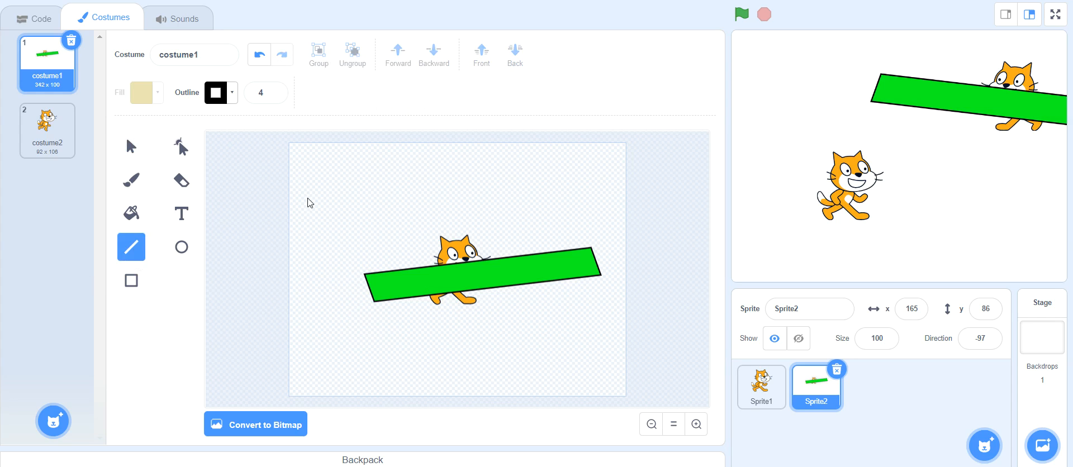
pyautogui.moveTo(318, 173); pyautogui.dragTo(319, 216)
pyautogui.click(259, 55)
pyautogui.moveTo(364, 275)
pyautogui.mouseDown()
pyautogui.moveTo(347, 332)
pyautogui.moveTo(347, 312)
pyautogui.moveTo(347, 332)
pyautogui.moveTo(342, 323)
pyautogui.moveTo(362, 337)
pyautogui.mouseUp()
pyautogui.moveTo(361, 337)
pyautogui.mouseDown()
pyautogui.moveTo(376, 305)
pyautogui.moveTo(362, 275)
pyautogui.mouseUp()
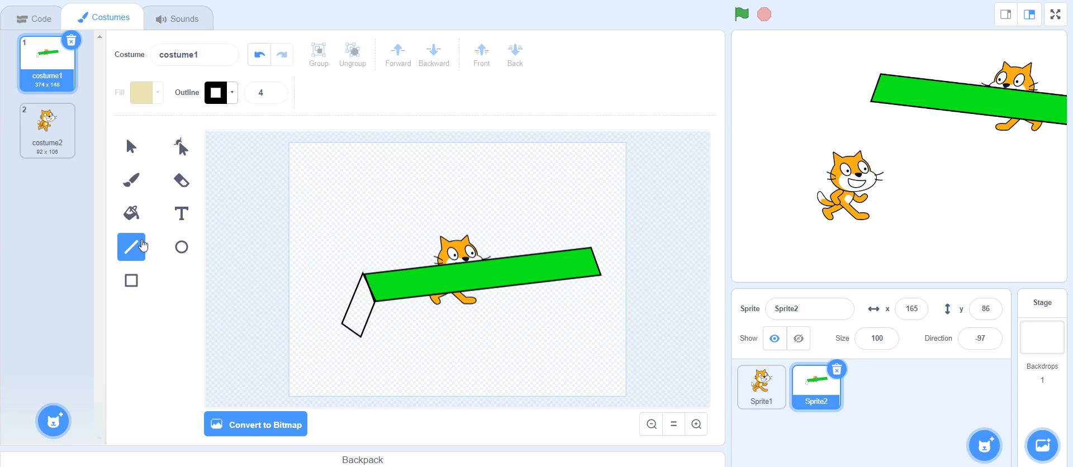
# Reshape the outline by raising its two lower corners into a short slanted end piece against the green bar's left end
pyautogui.click(190, 142)
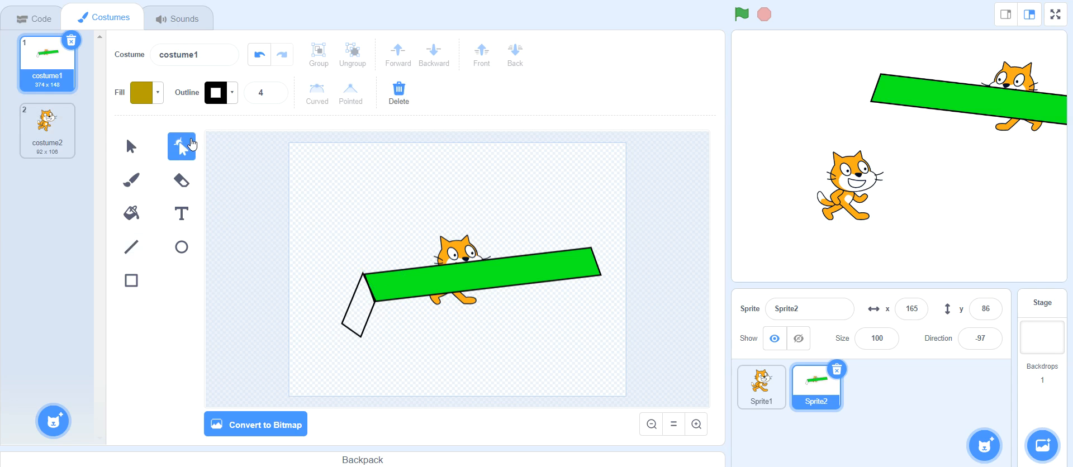
pyautogui.click(347, 330)
pyautogui.moveTo(342, 326); pyautogui.dragTo(347, 292)
pyautogui.moveTo(363, 336); pyautogui.dragTo(362, 317)
pyautogui.click(392, 374)
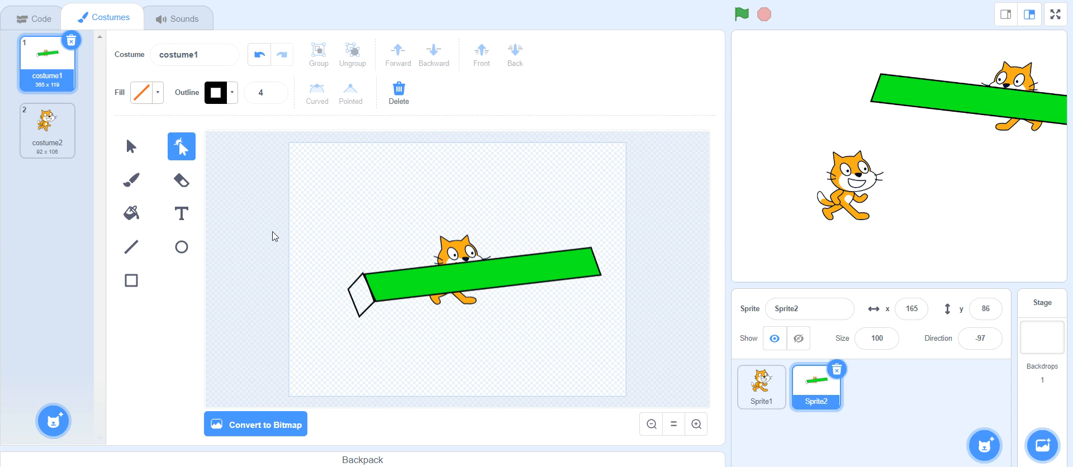
# Fill the left end piece with brown using color 12, saturation 100 and brightness 65
pyautogui.click(140, 143)
pyautogui.click(157, 94)
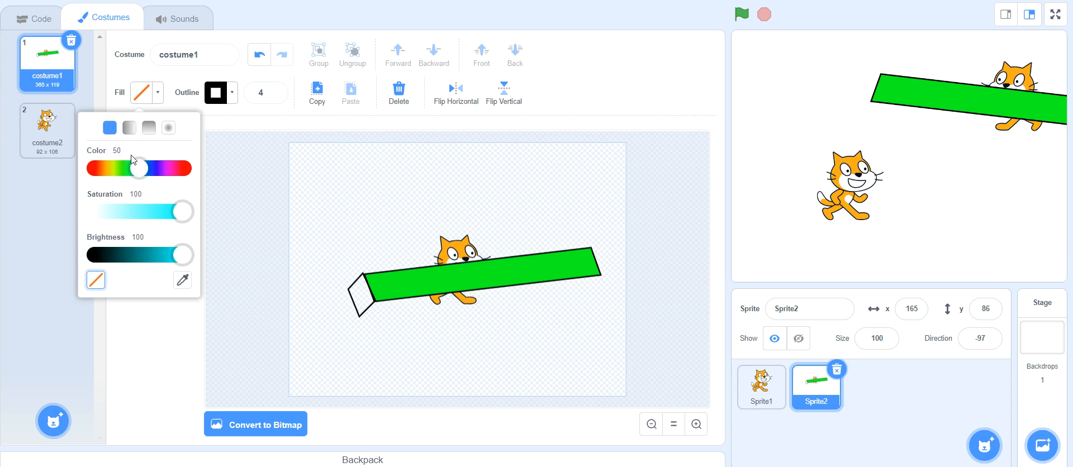
pyautogui.moveTo(140, 168); pyautogui.dragTo(109, 169)
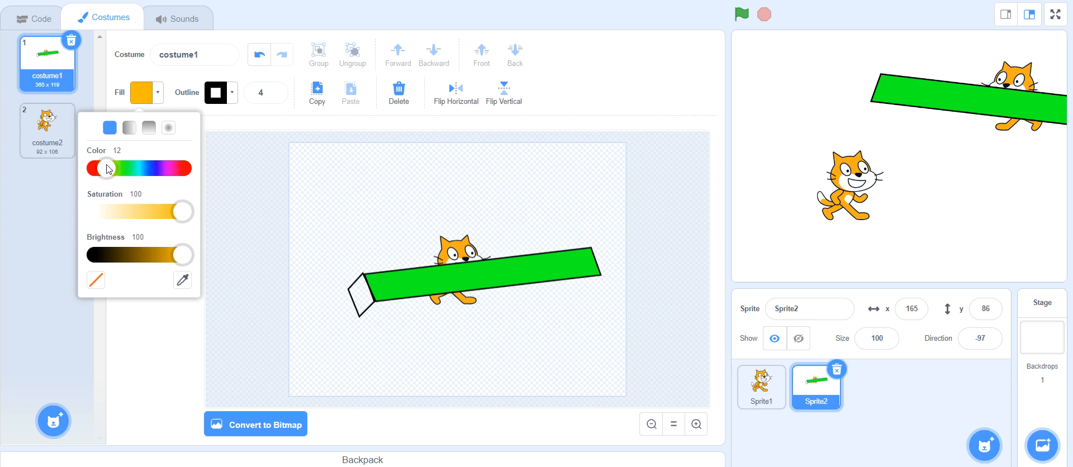
pyautogui.moveTo(186, 258); pyautogui.dragTo(153, 258)
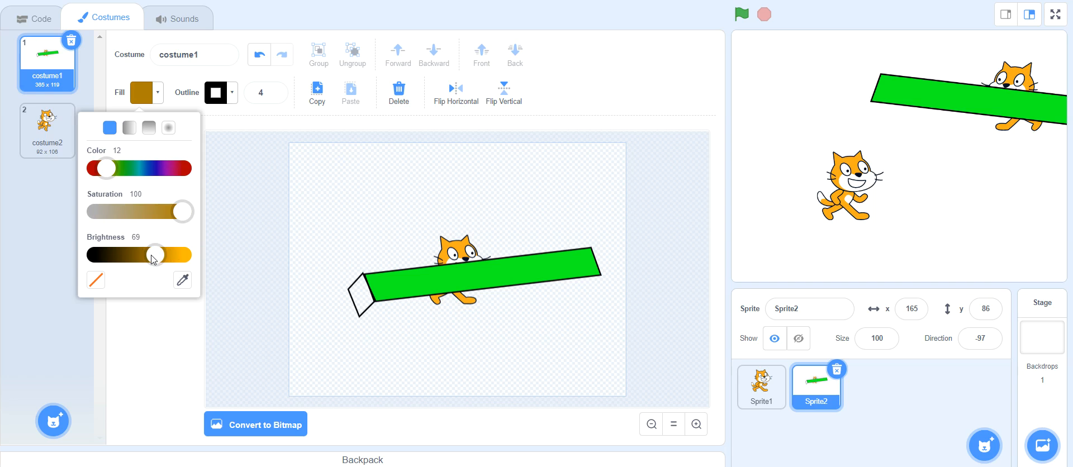
pyautogui.moveTo(154, 259); pyautogui.dragTo(148, 291)
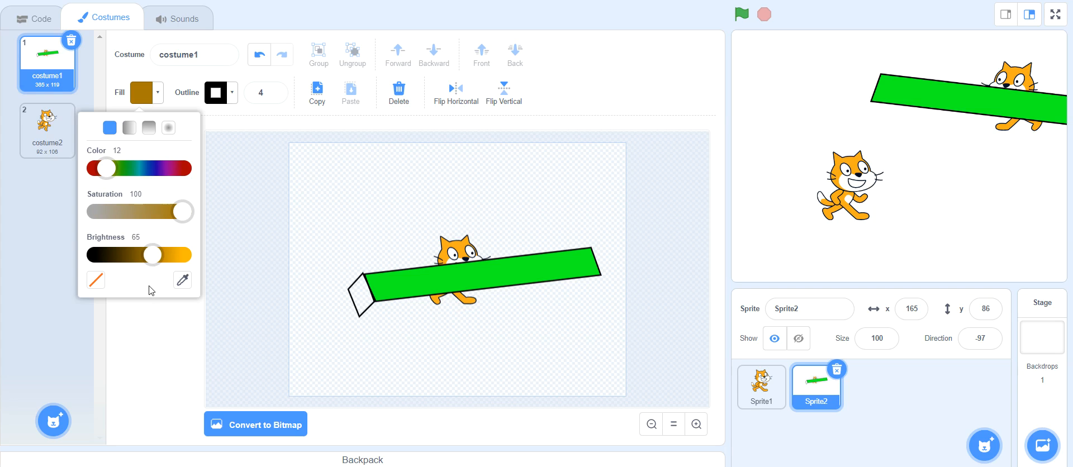
pyautogui.click(127, 378)
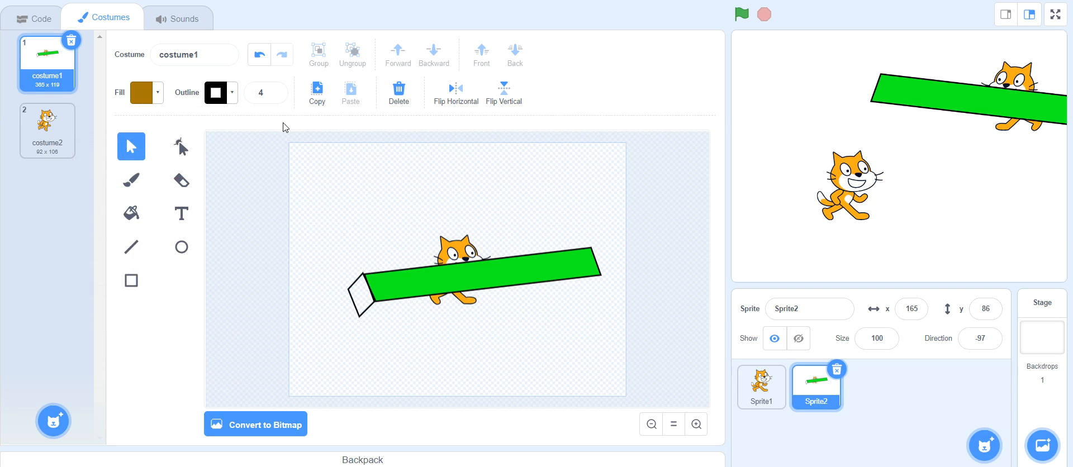
pyautogui.click(130, 217)
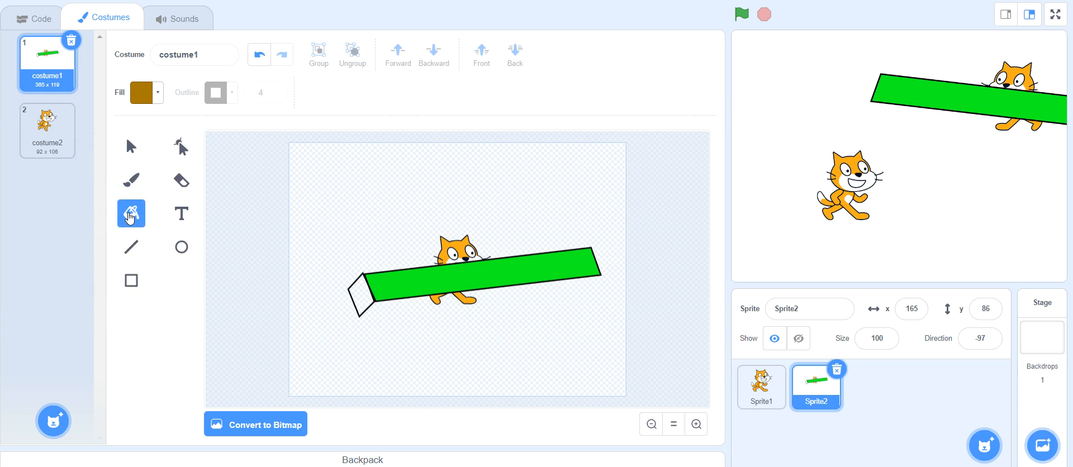
pyautogui.click(363, 289)
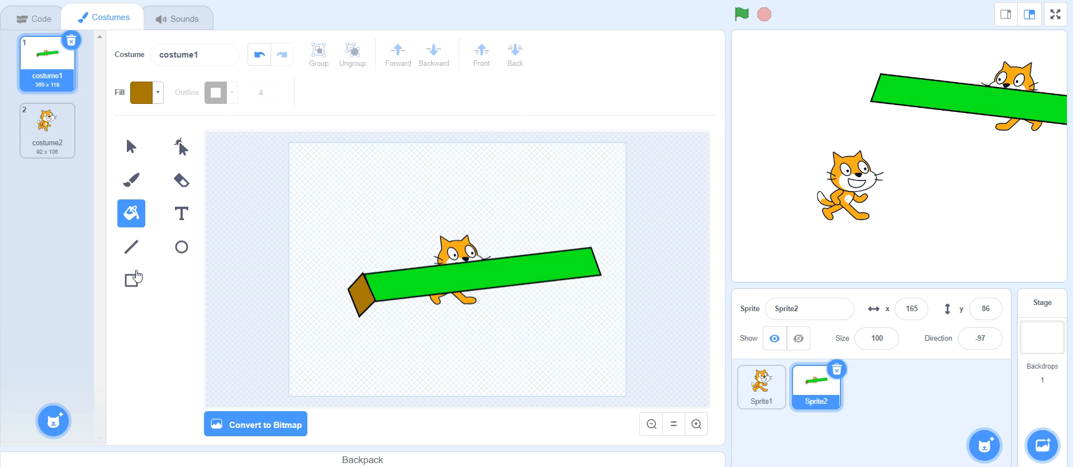
# Move the green bar slightly down and right below the cat's face, and fit the brown end piece back against its left end
pyautogui.click(131, 147)
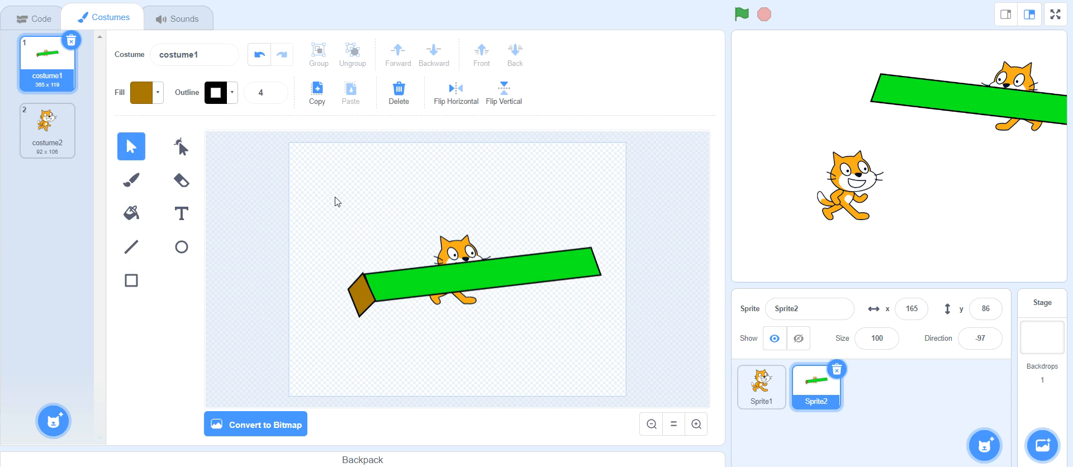
pyautogui.moveTo(316, 248); pyautogui.dragTo(642, 353)
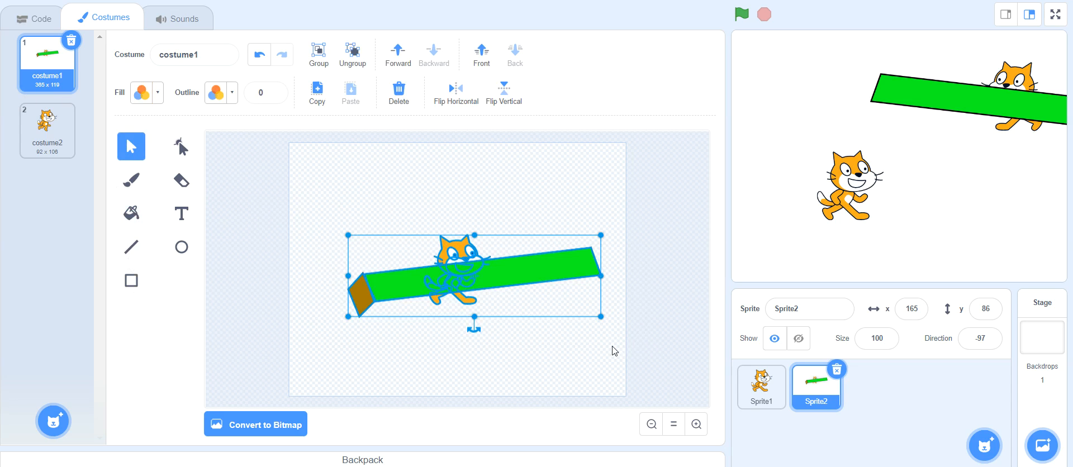
pyautogui.click(496, 207)
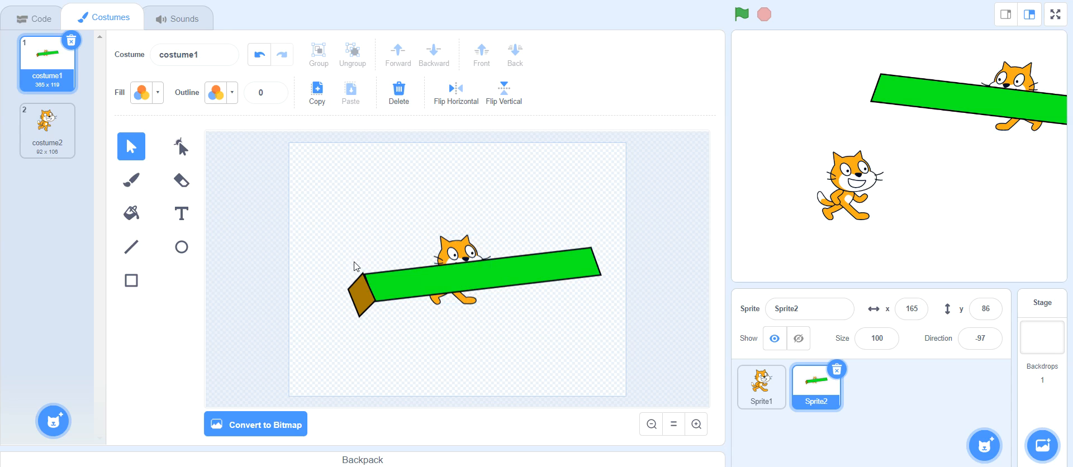
pyautogui.moveTo(407, 286)
pyautogui.mouseDown()
pyautogui.moveTo(414, 309)
pyautogui.moveTo(419, 298)
pyautogui.mouseUp()
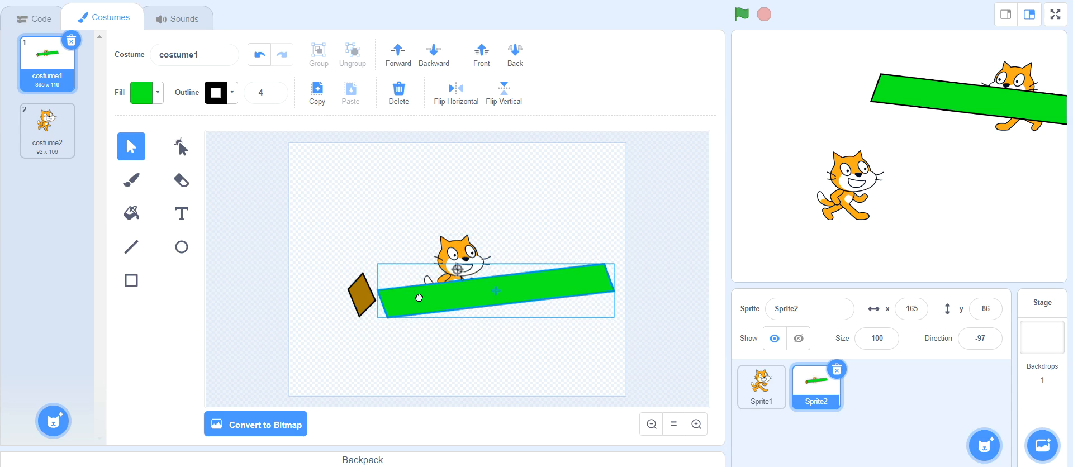
pyautogui.click(409, 210)
pyautogui.click(363, 307)
pyautogui.moveTo(363, 306); pyautogui.dragTo(372, 317)
pyautogui.click(337, 236)
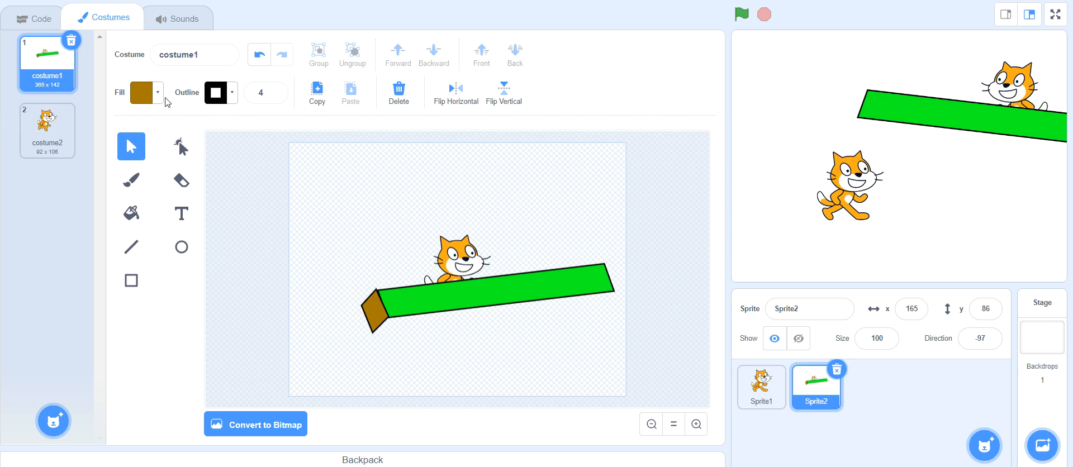
# Draw a small slanted line outline at the green bar's right end and send it to the back behind the bar
pyautogui.click(133, 247)
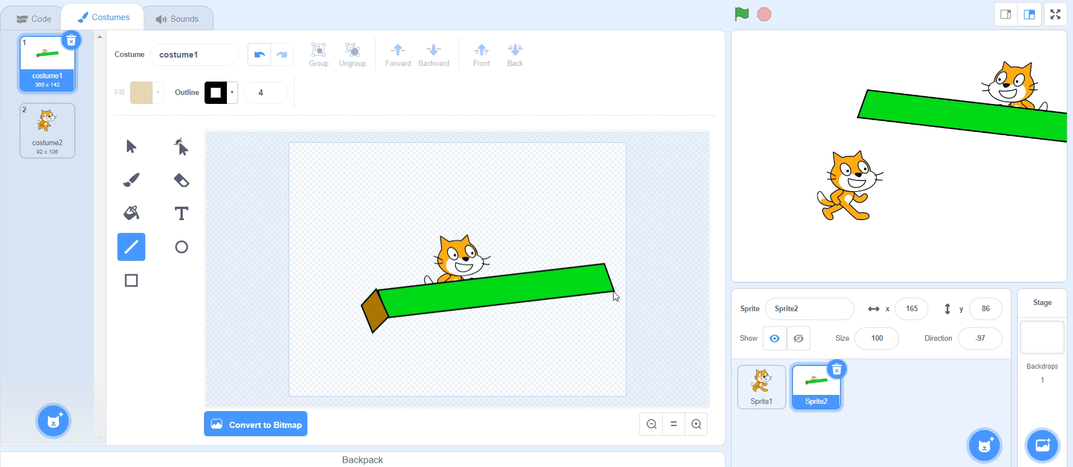
pyautogui.moveTo(613, 292)
pyautogui.mouseDown()
pyautogui.moveTo(596, 306)
pyautogui.moveTo(589, 270)
pyautogui.moveTo(613, 291)
pyautogui.mouseUp()
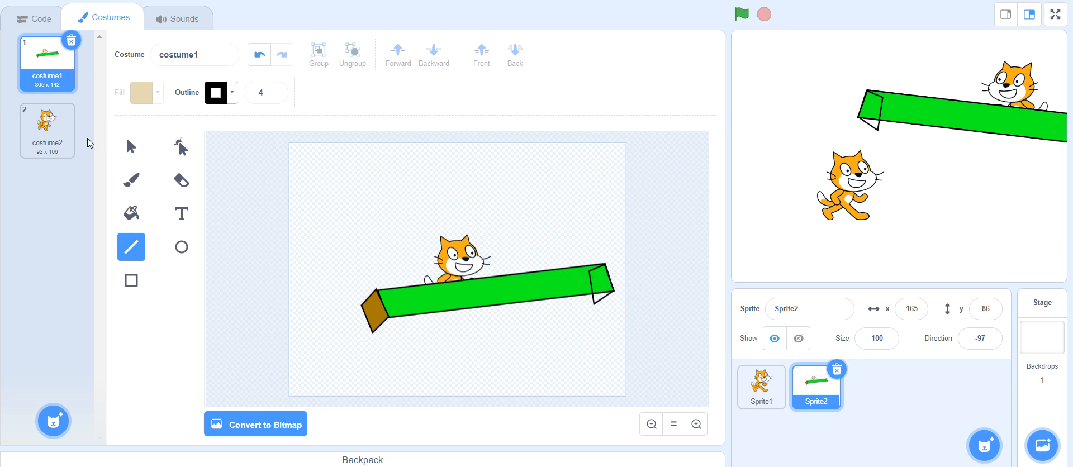
pyautogui.click(130, 146)
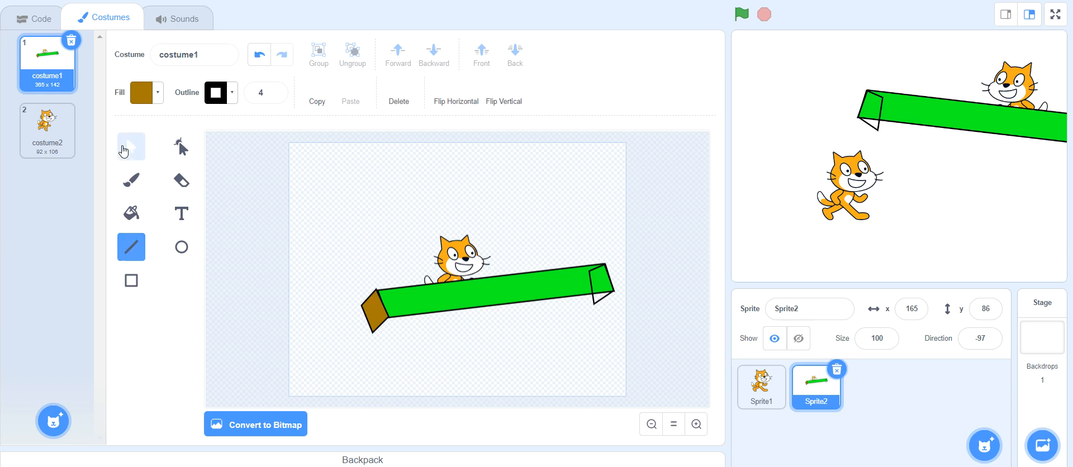
pyautogui.click(599, 298)
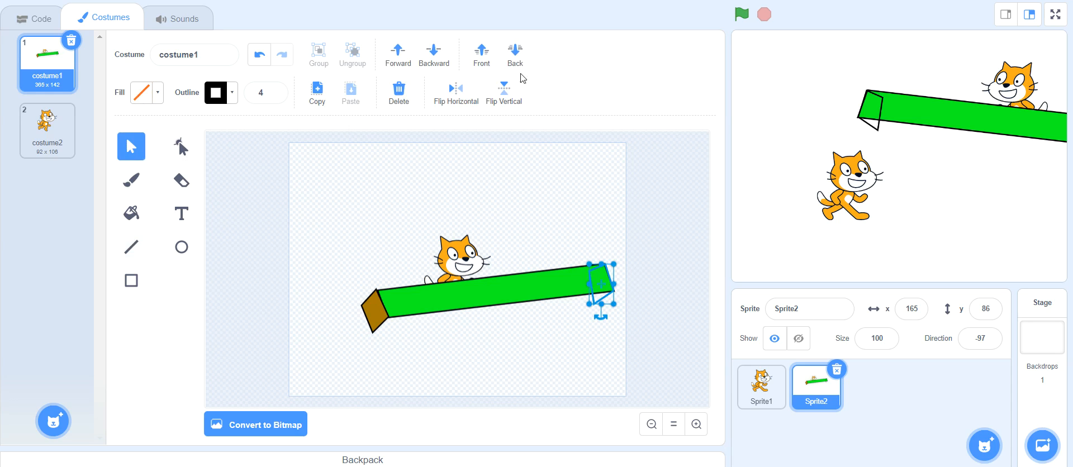
pyautogui.click(517, 57)
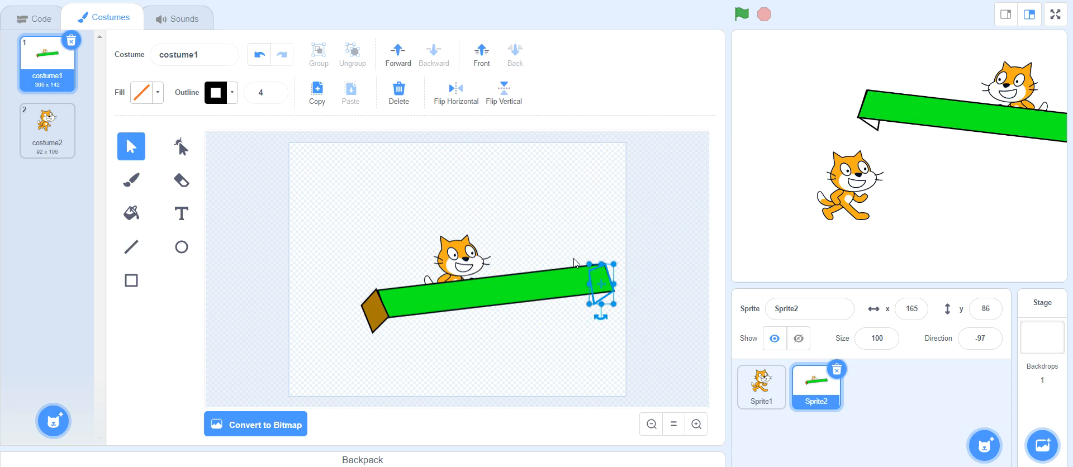
pyautogui.click(650, 246)
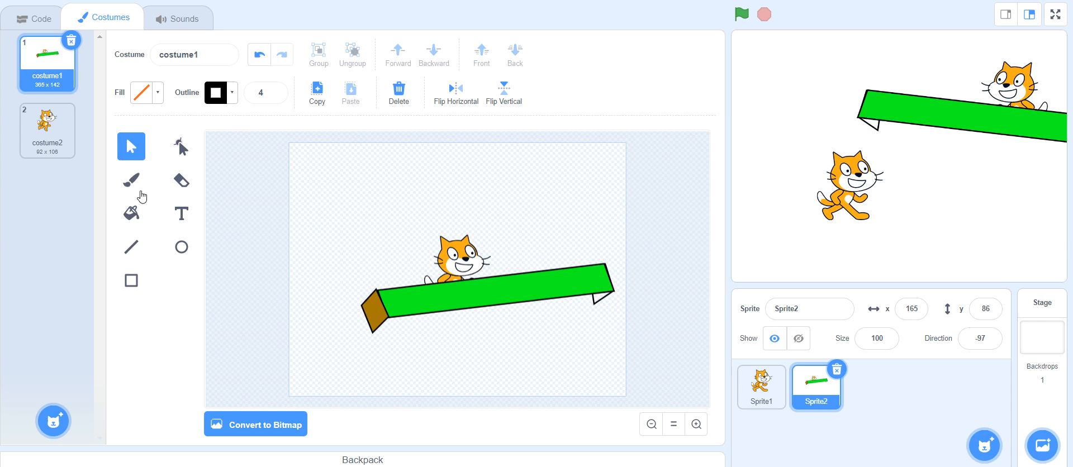
# Fill the small right end piece with brown sampled from the left end piece, and move Sprite2 on the stage to x 84, y 95
pyautogui.click(134, 212)
pyautogui.click(157, 94)
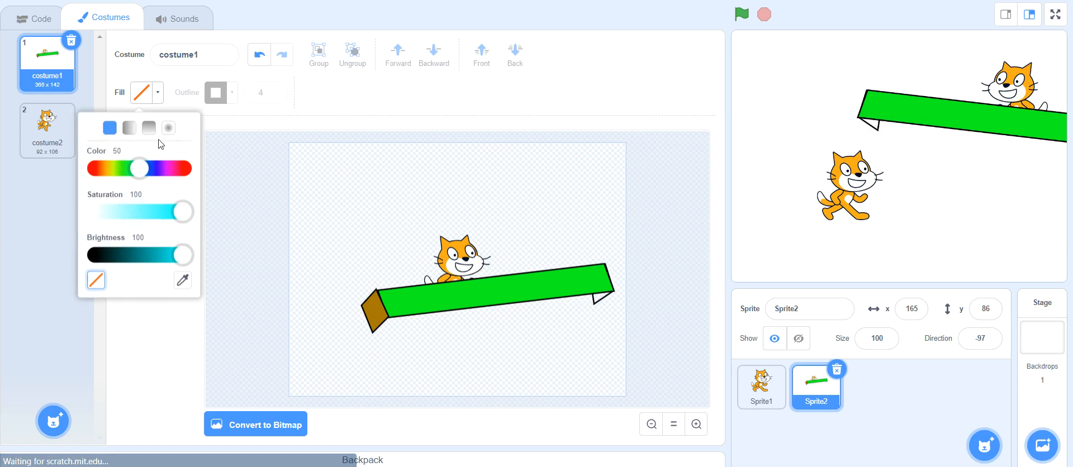
pyautogui.click(186, 281)
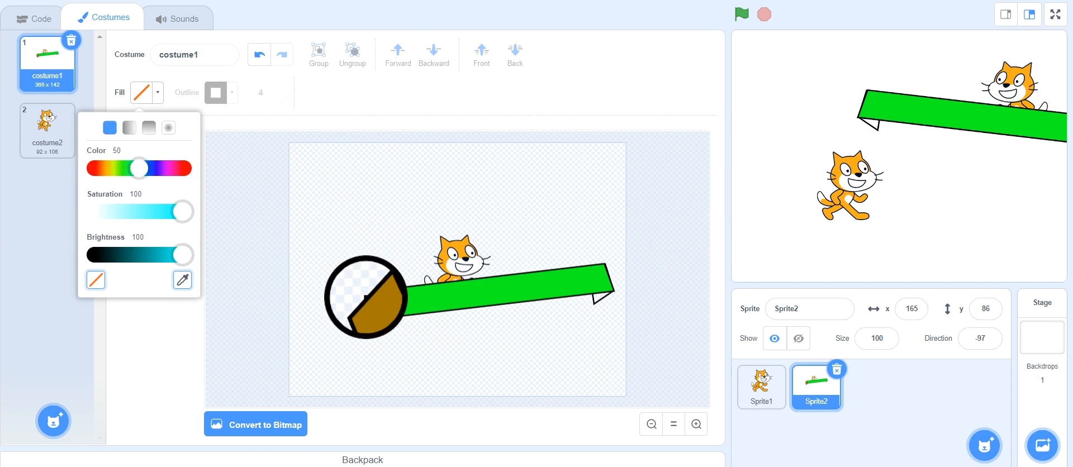
pyautogui.click(378, 323)
pyautogui.click(377, 323)
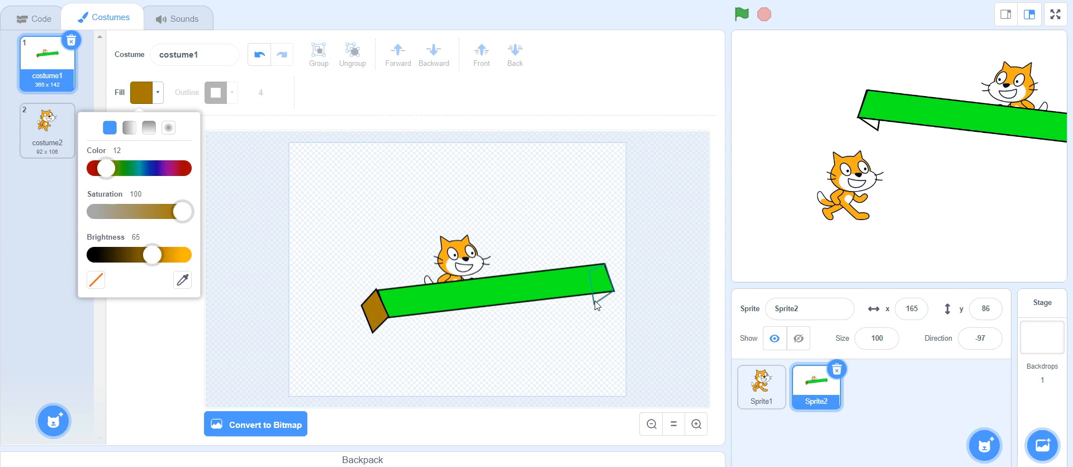
pyautogui.click(598, 300)
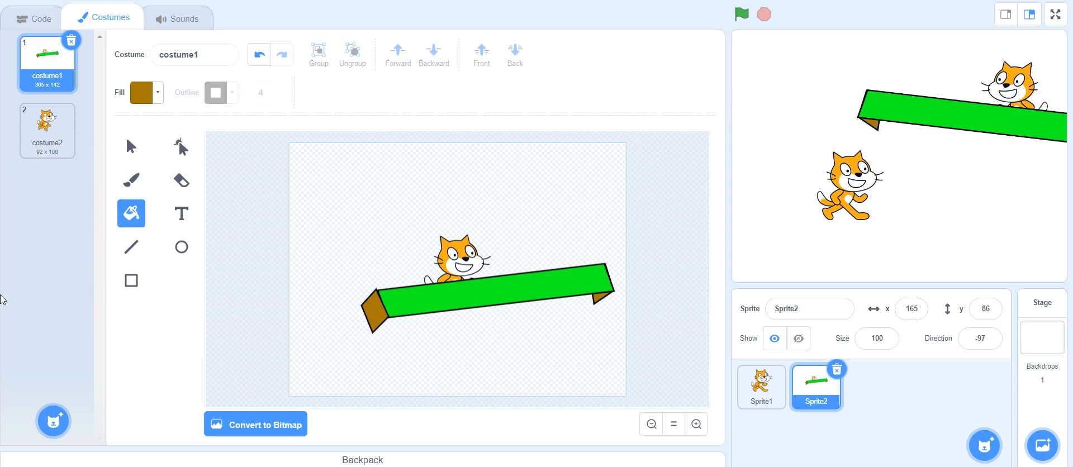
pyautogui.moveTo(1018, 94); pyautogui.dragTo(961, 87)
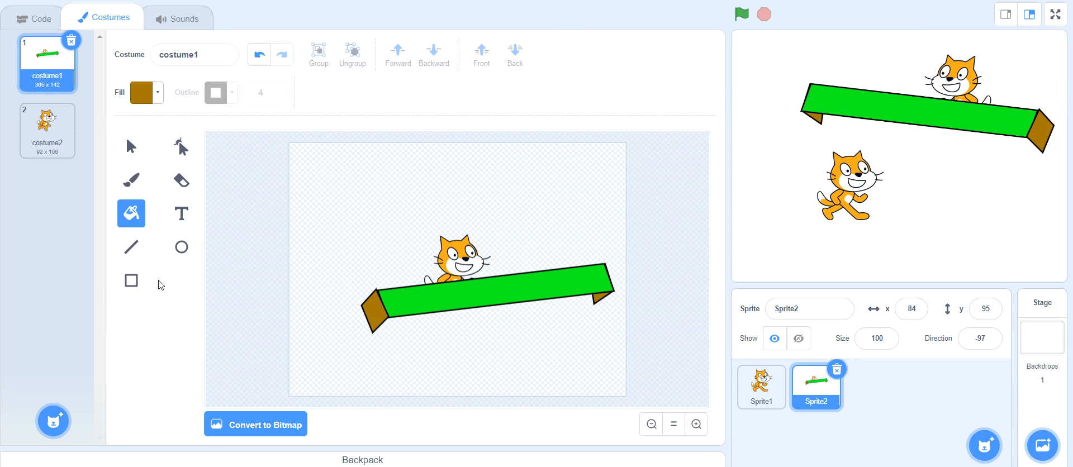
# Draw lines joining the lower corners of both brown end pieces and following the green bar's lower edge to close the long side face
pyautogui.click(132, 283)
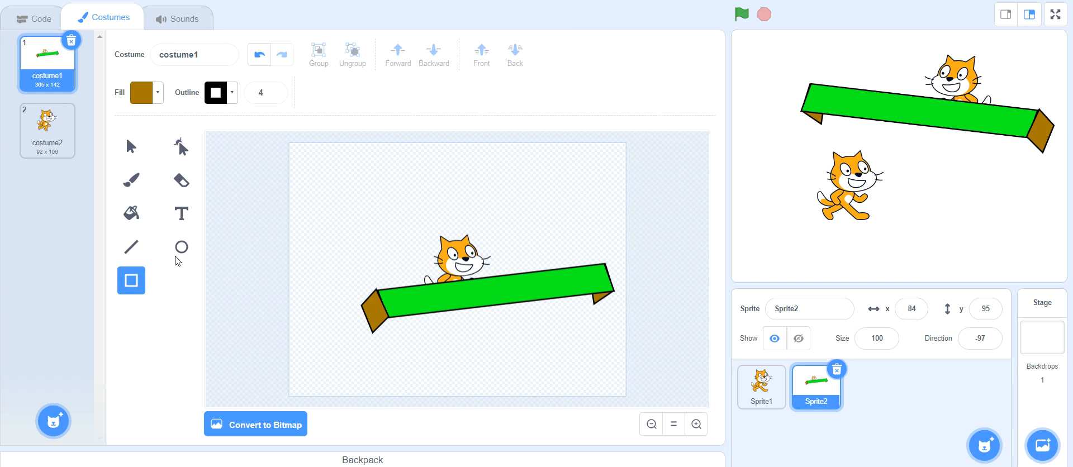
pyautogui.click(126, 248)
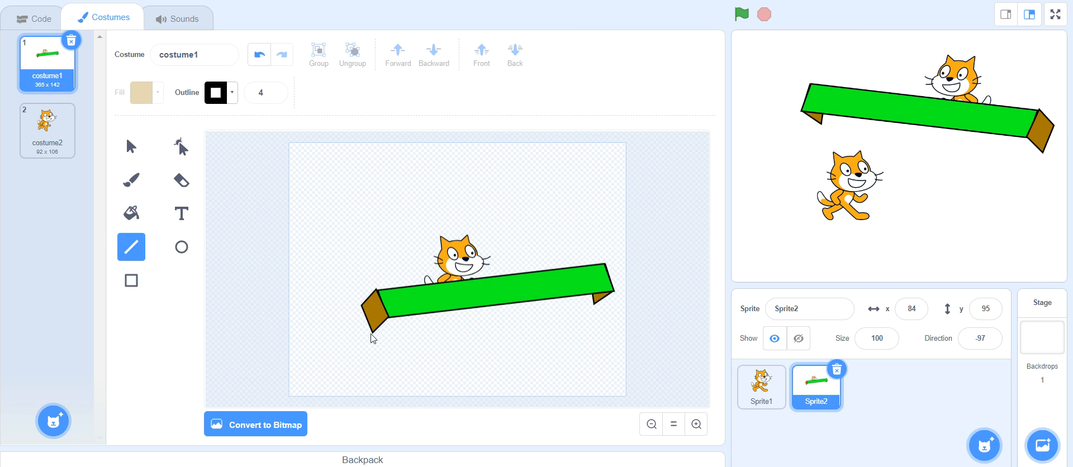
pyautogui.moveTo(373, 335)
pyautogui.mouseDown()
pyautogui.moveTo(522, 330)
pyautogui.moveTo(594, 305)
pyautogui.mouseUp()
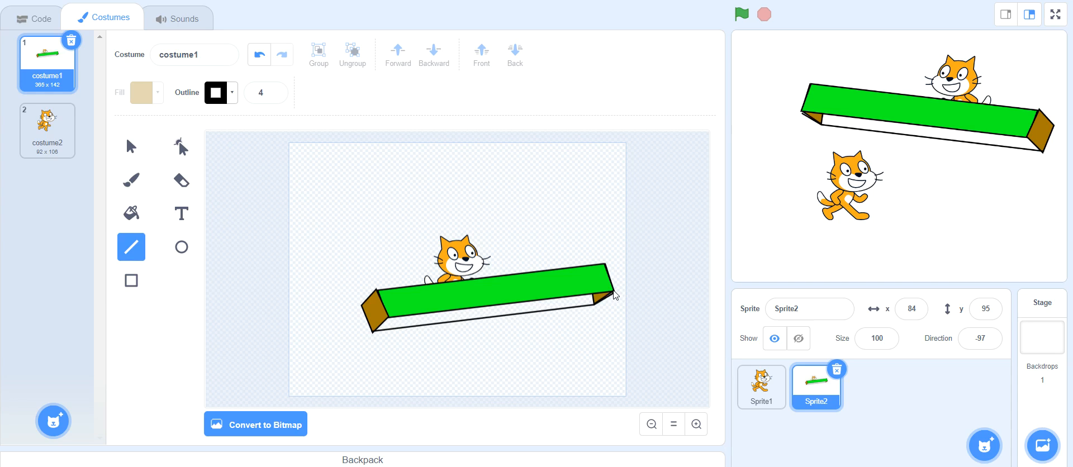
pyautogui.moveTo(614, 293); pyautogui.dragTo(389, 320)
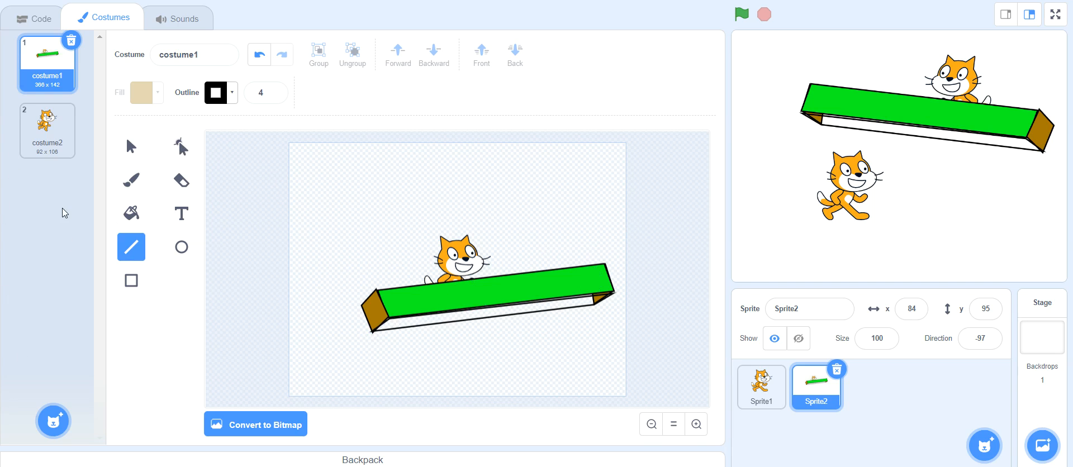
# Fill the long side face below the green bar with the green sampled from the bar
pyautogui.click(133, 213)
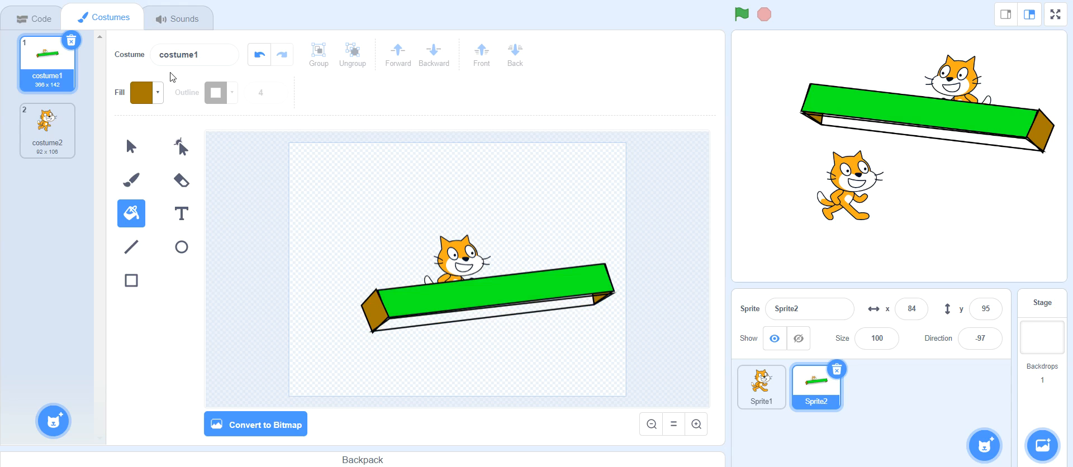
pyautogui.click(157, 93)
pyautogui.click(182, 282)
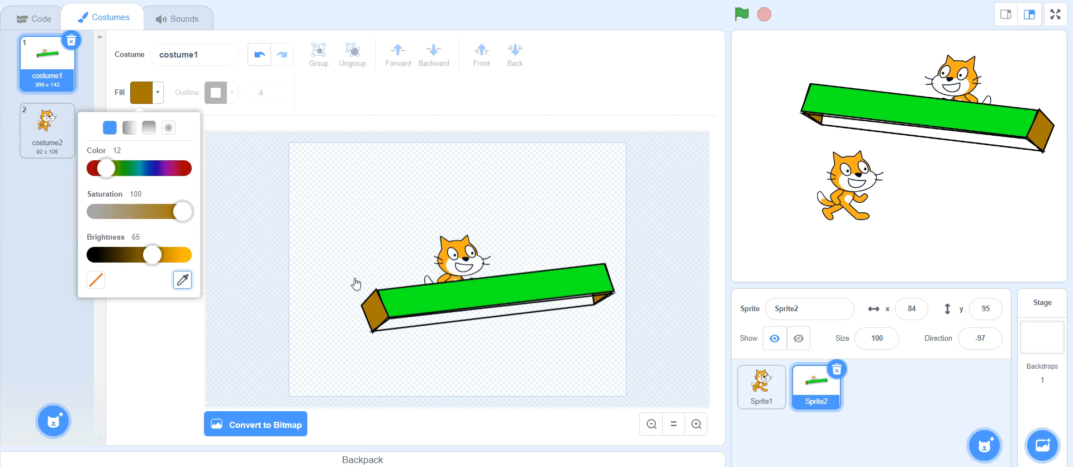
pyautogui.click(518, 298)
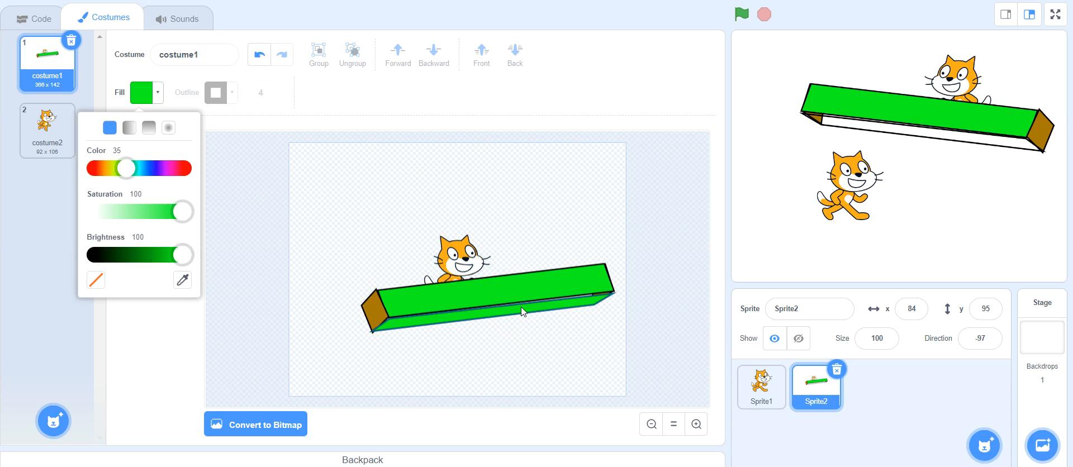
pyautogui.click(522, 312)
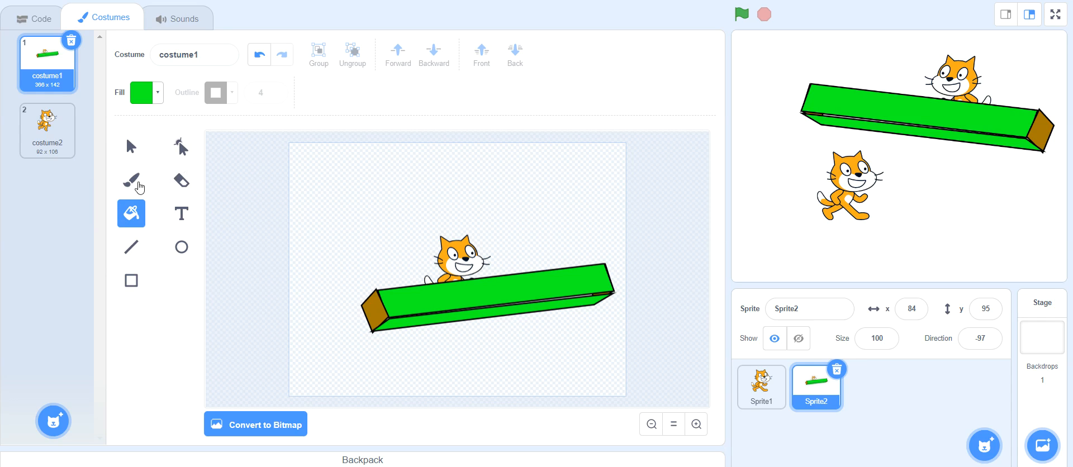
# Add the black text "Monsiuer Boissons" in the Marker font below the green bar in Sprite2's costume
pyautogui.click(177, 223)
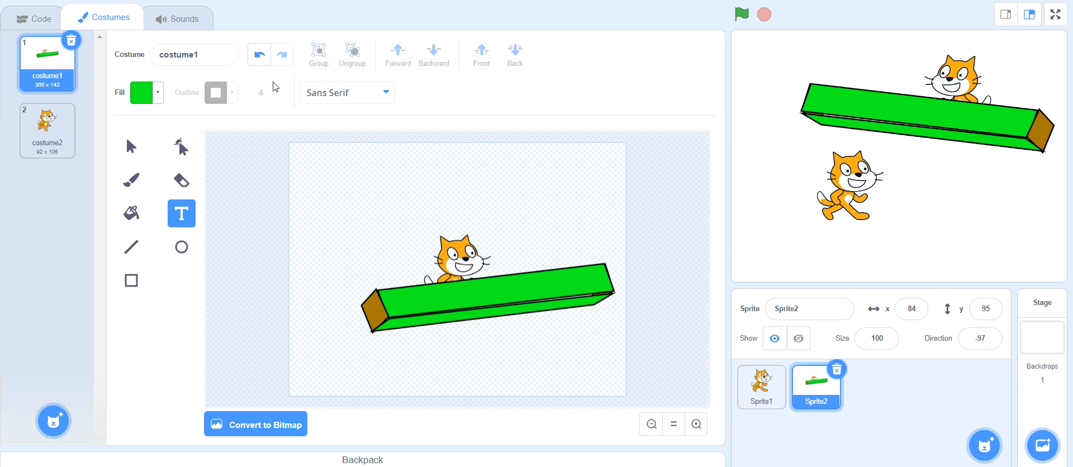
pyautogui.click(158, 93)
pyautogui.moveTo(149, 229); pyautogui.dragTo(21, 233)
pyautogui.click(305, 149)
pyautogui.click(359, 92)
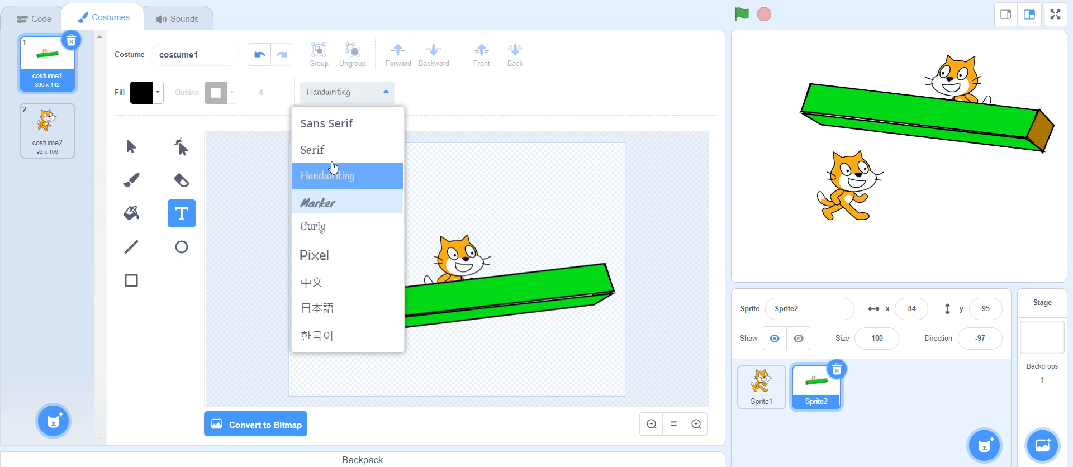
pyautogui.click(326, 205)
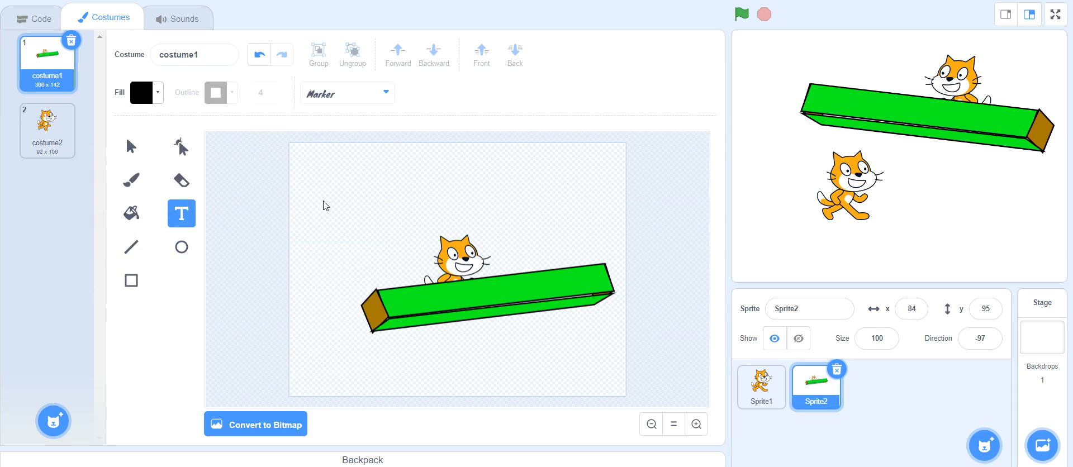
pyautogui.click(292, 347)
pyautogui.write('MO')
pyautogui.press('BackSpace')
pyautogui.write('onsiuer')
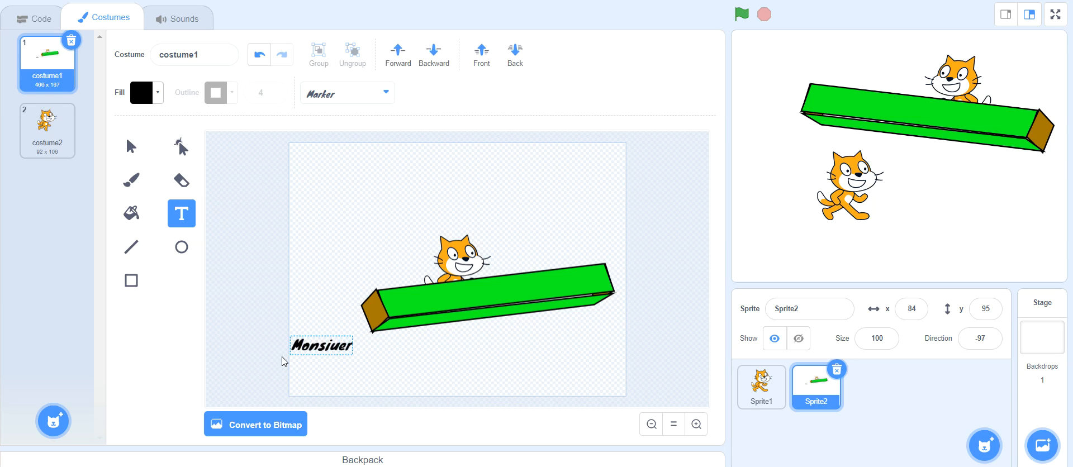
pyautogui.write(' Boiss')
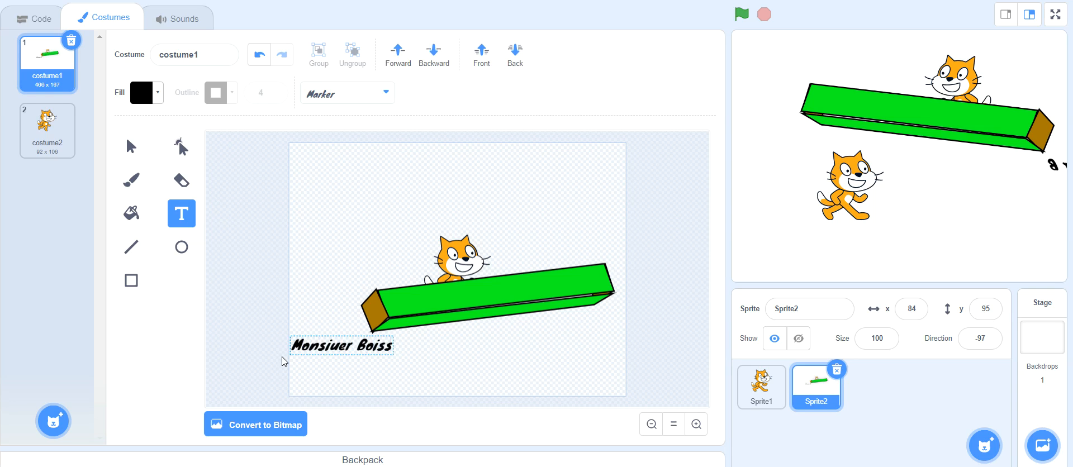
pyautogui.write('ons')
pyautogui.click(369, 242)
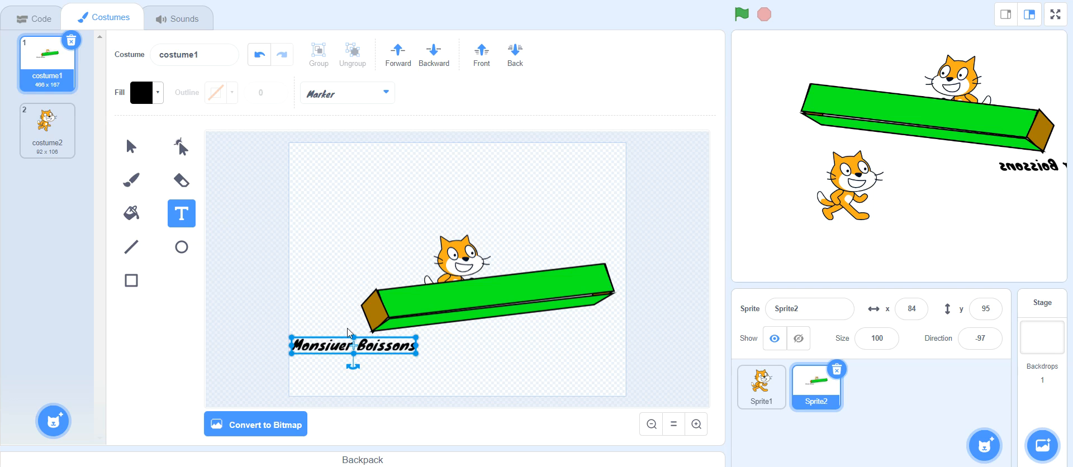
# Move the text "Monsiuer Boissons" onto the bar's long side face and flip it horizontally
pyautogui.moveTo(356, 351); pyautogui.dragTo(489, 312)
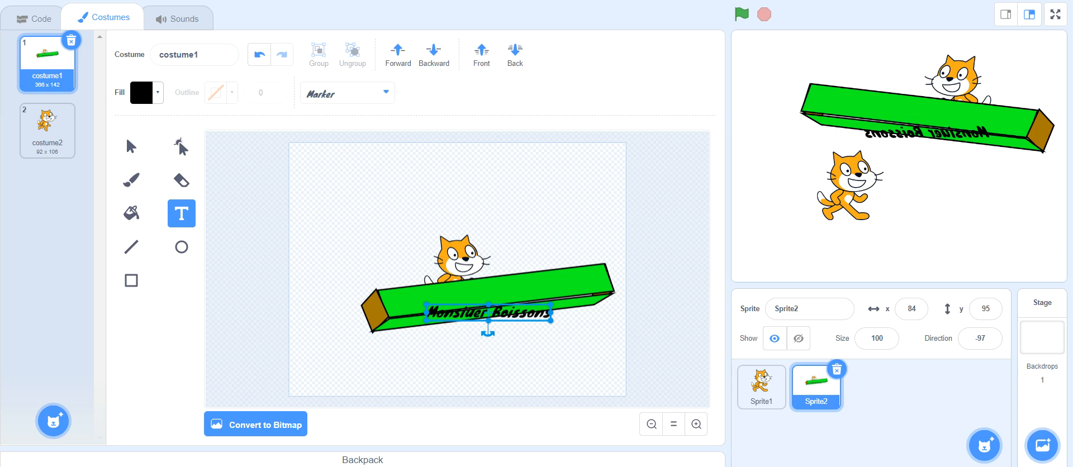
pyautogui.click(131, 146)
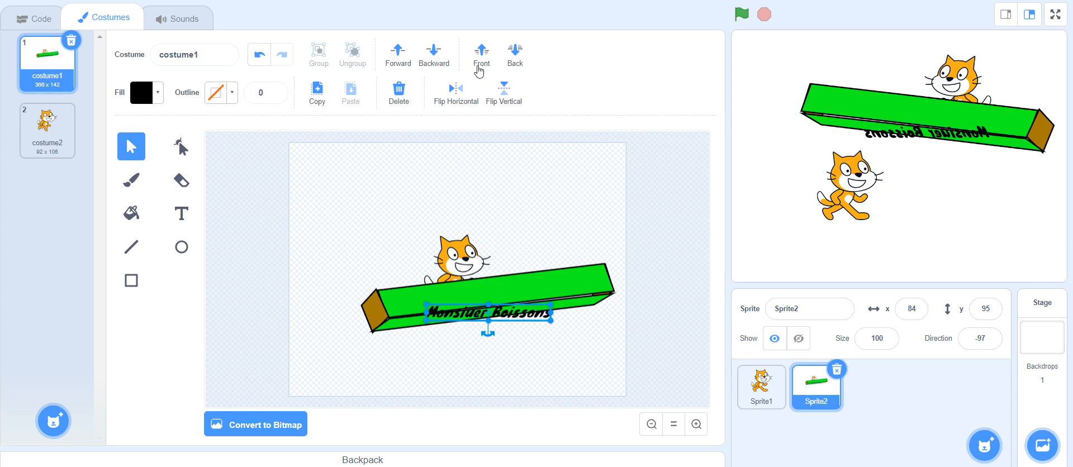
pyautogui.click(460, 90)
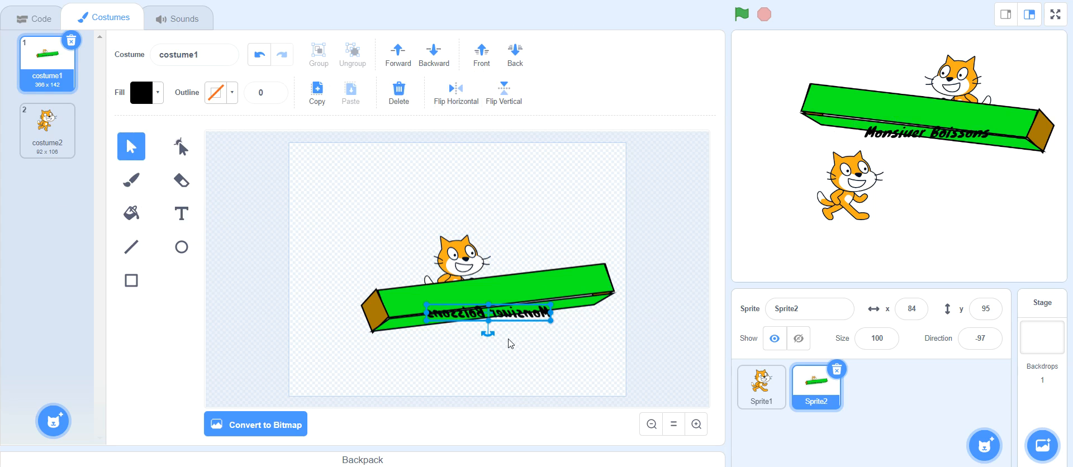
# Rotate the mirrored text to follow the side face's slope and shrink it to fit within the face
pyautogui.moveTo(488, 333); pyautogui.dragTo(493, 364)
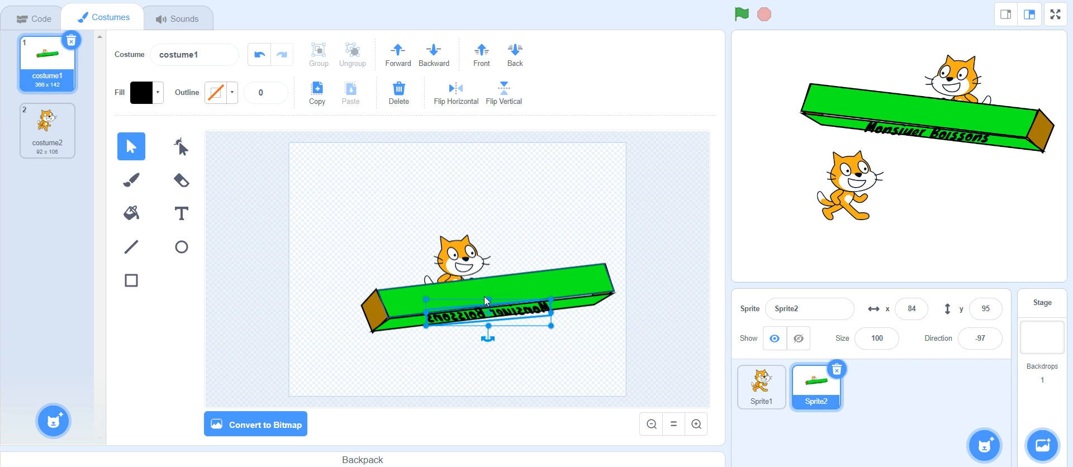
pyautogui.moveTo(488, 296); pyautogui.dragTo(489, 303)
pyautogui.moveTo(550, 315)
pyautogui.mouseDown()
pyautogui.moveTo(596, 314)
pyautogui.moveTo(540, 315)
pyautogui.moveTo(549, 317)
pyautogui.mouseUp()
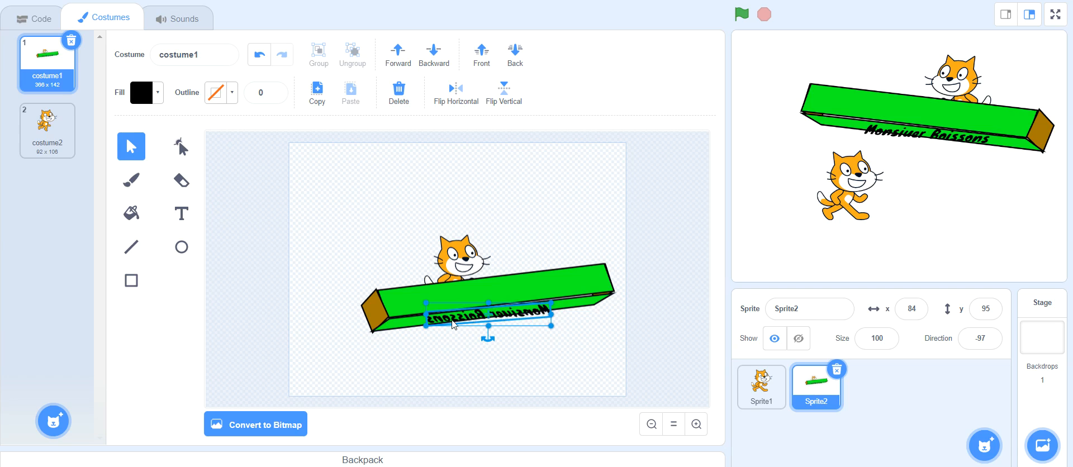
pyautogui.moveTo(491, 323); pyautogui.dragTo(490, 319)
pyautogui.click(490, 349)
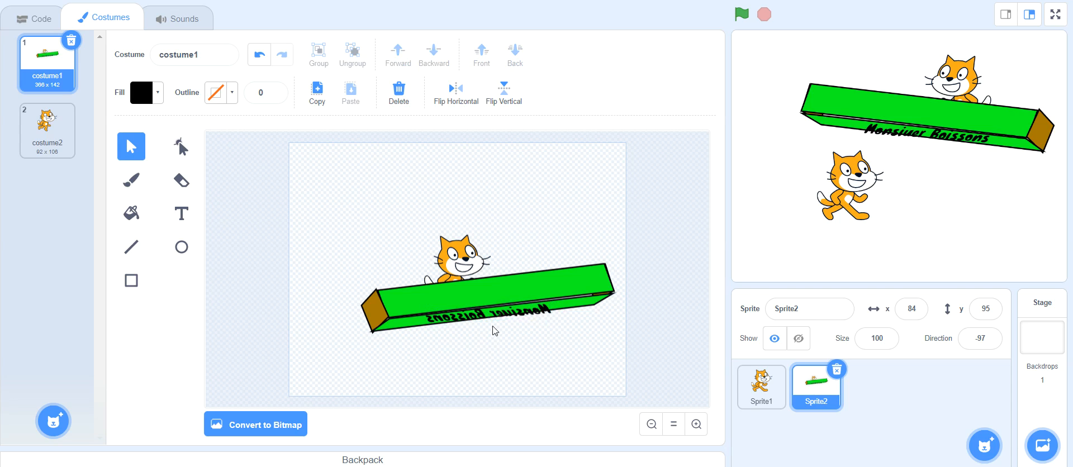
pyautogui.click(490, 319)
pyautogui.moveTo(484, 340); pyautogui.dragTo(488, 342)
pyautogui.moveTo(551, 324); pyautogui.dragTo(503, 309)
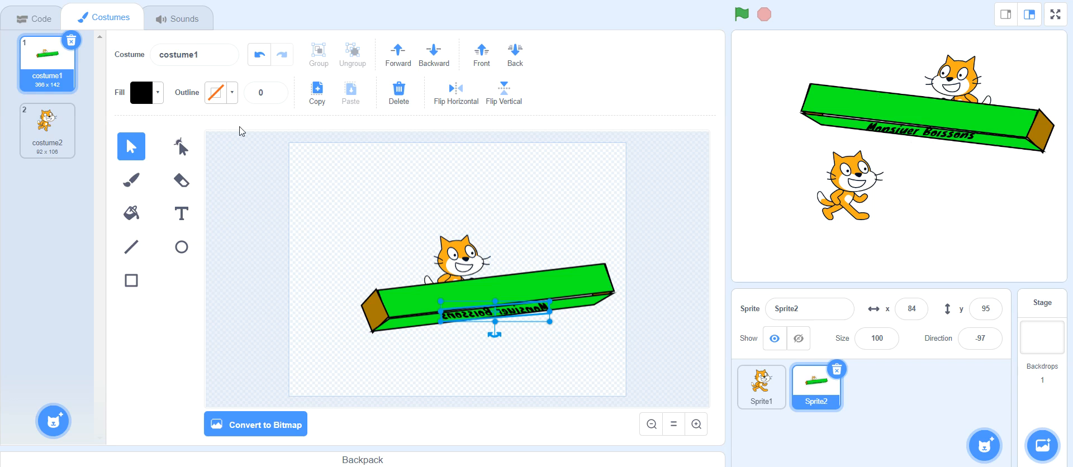
pyautogui.click(24, 23)
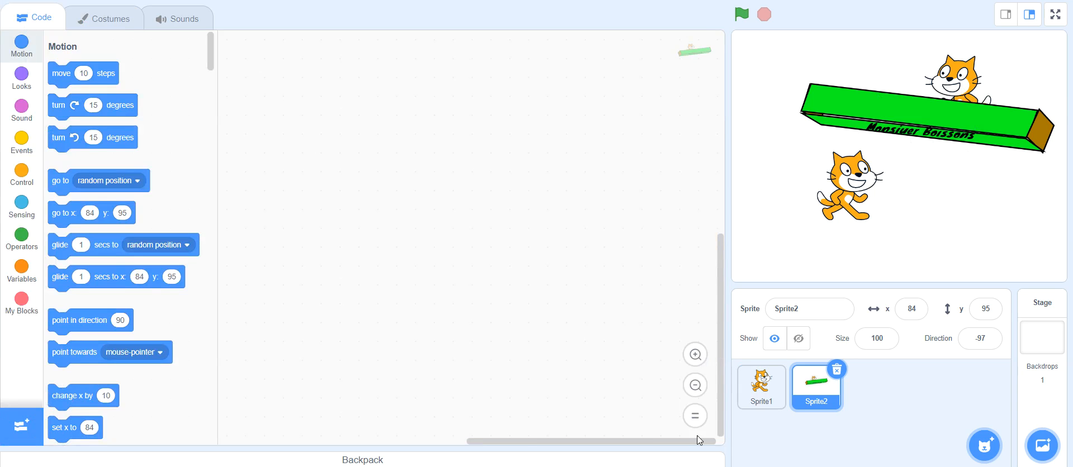
pyautogui.click(93, 22)
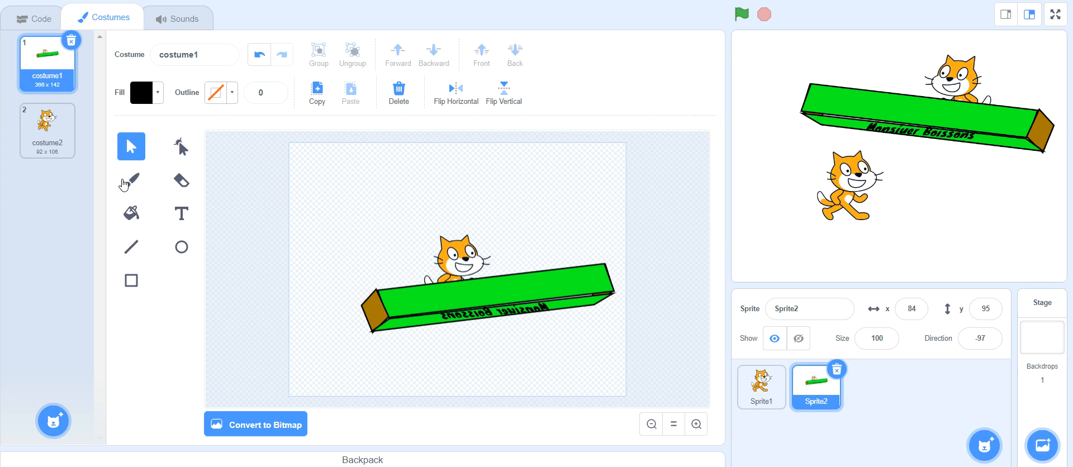
# Draw a black W-shaped zigzag line above the bar, left of the cat, and set its outline width to 18
pyautogui.click(131, 246)
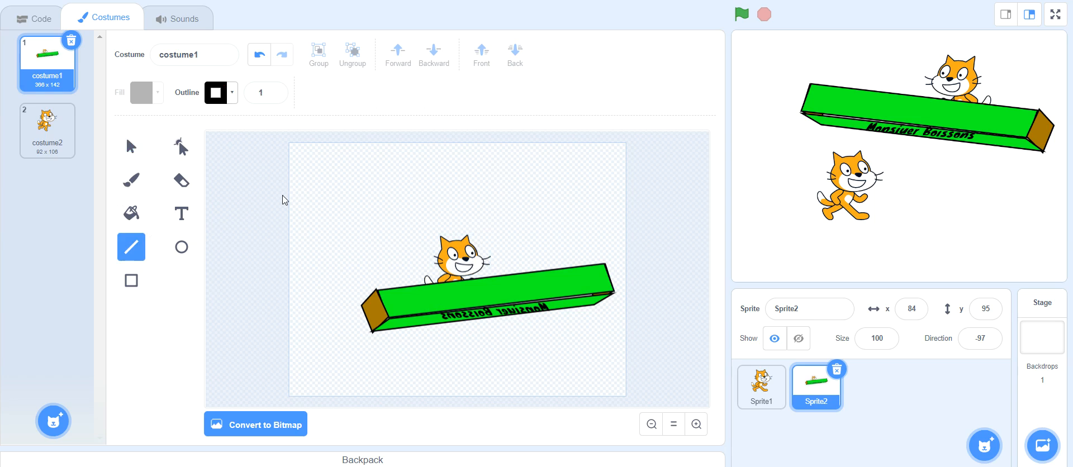
pyautogui.moveTo(310, 204)
pyautogui.mouseDown()
pyautogui.moveTo(319, 224)
pyautogui.moveTo(338, 202)
pyautogui.moveTo(351, 220)
pyautogui.moveTo(363, 205)
pyautogui.mouseUp()
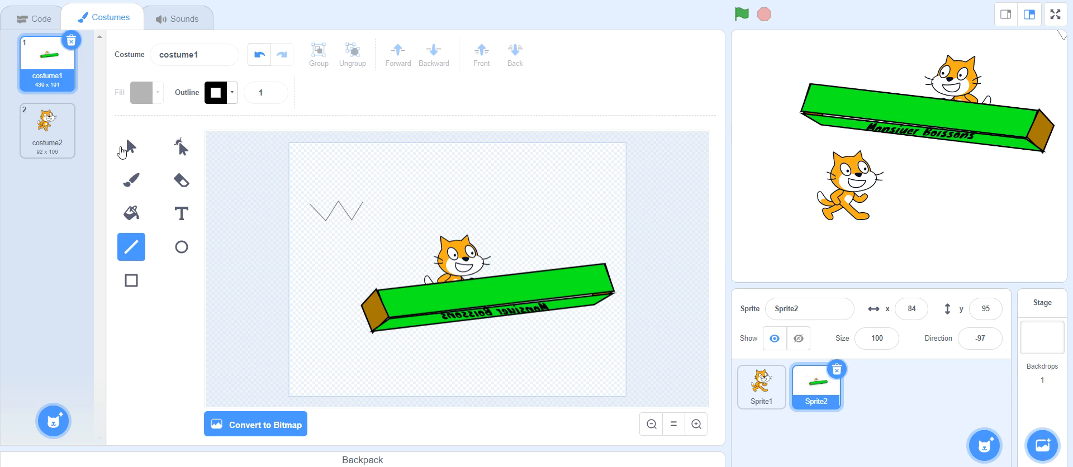
pyautogui.click(131, 146)
pyautogui.click(337, 211)
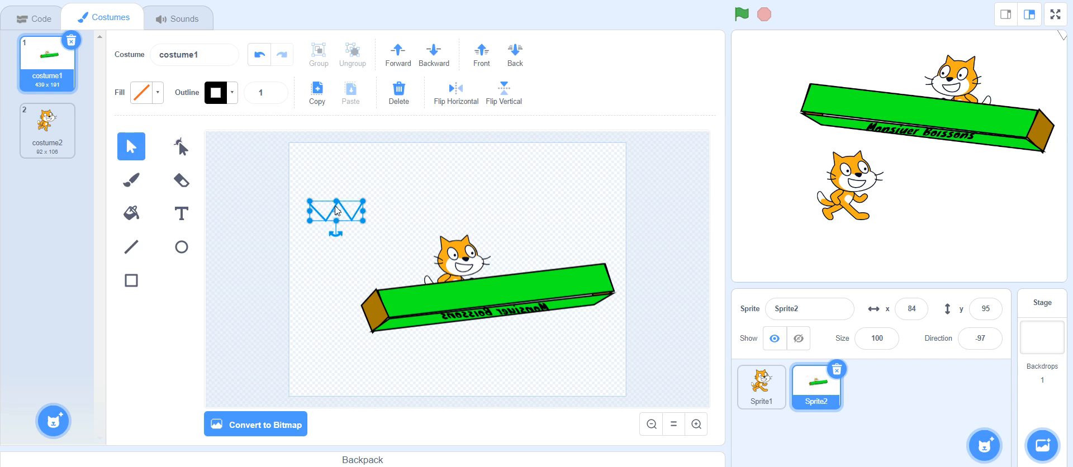
pyautogui.click(277, 89)
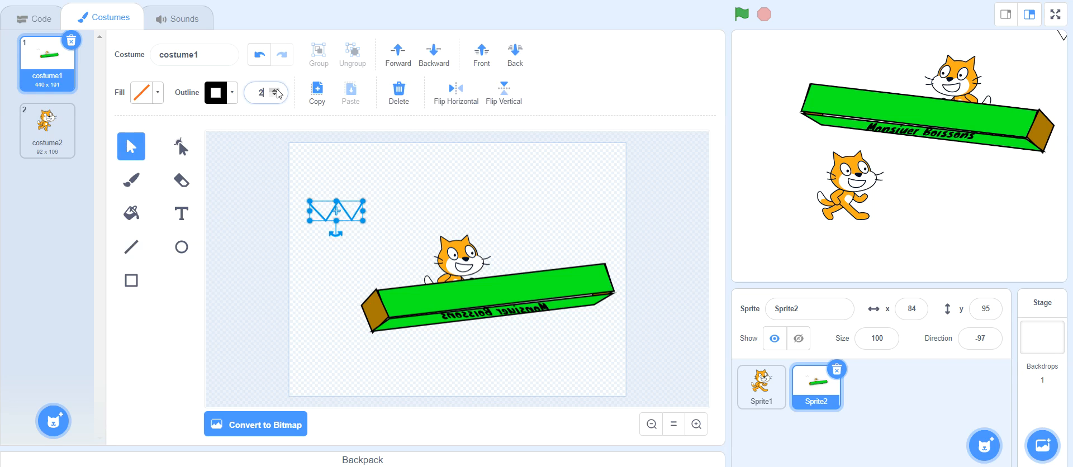
pyautogui.click(277, 89)
pyautogui.click(278, 89)
pyautogui.click(278, 89)
pyautogui.click(277, 88)
pyautogui.click(278, 89)
pyautogui.click(278, 89)
pyautogui.click(278, 89)
pyautogui.click(278, 89)
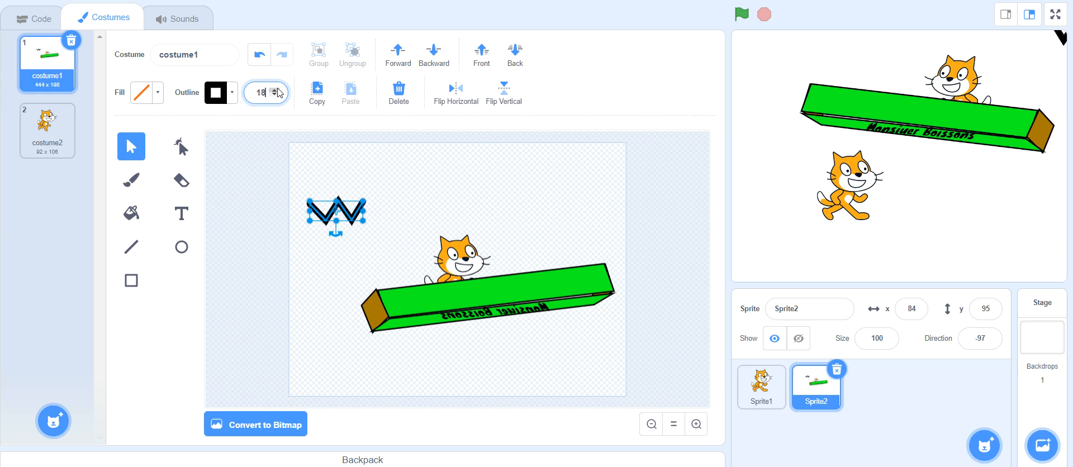
pyautogui.click(420, 167)
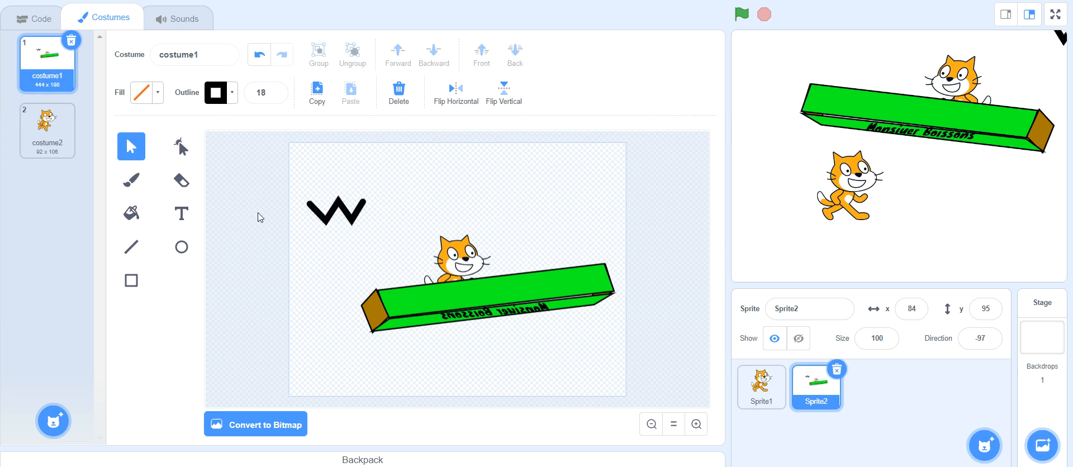
# Reshape the W line by making its middle peak and both lower points curved
pyautogui.click(180, 148)
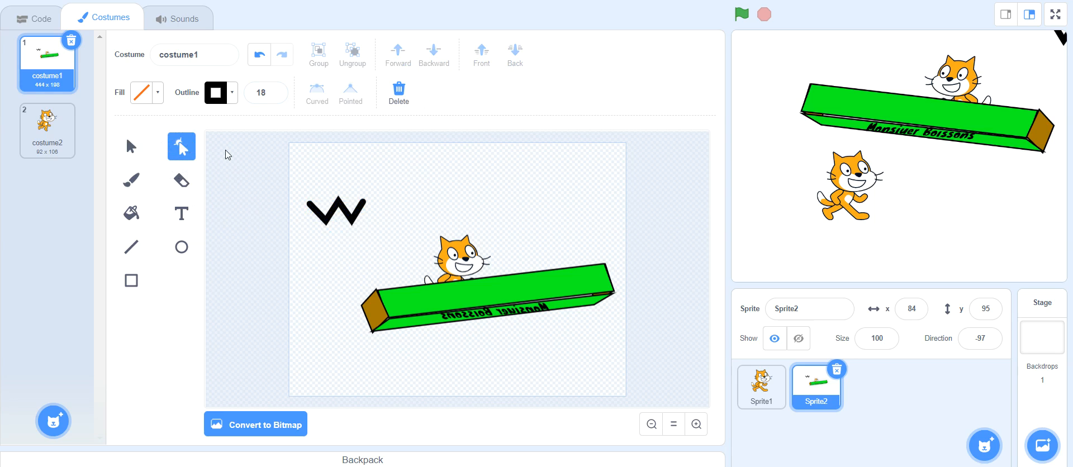
pyautogui.click(342, 201)
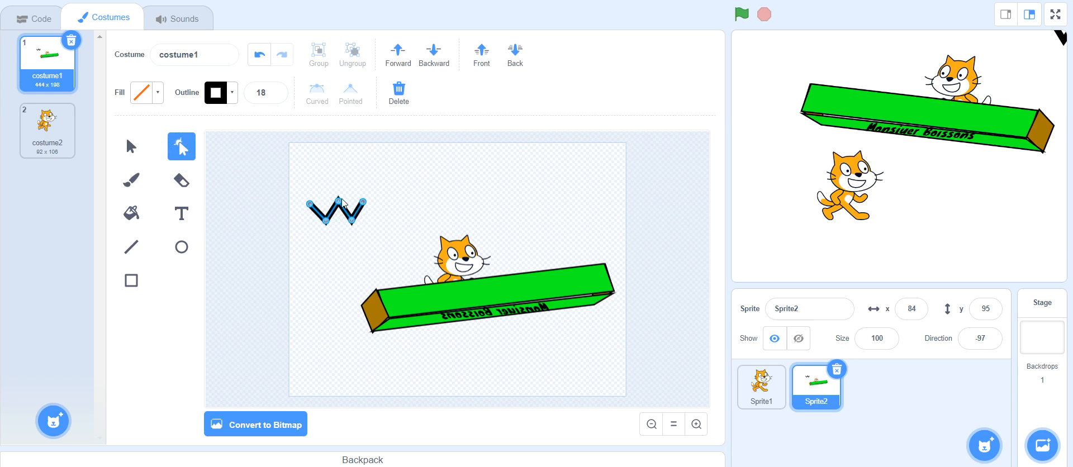
pyautogui.click(338, 200)
pyautogui.click(318, 95)
pyautogui.click(352, 222)
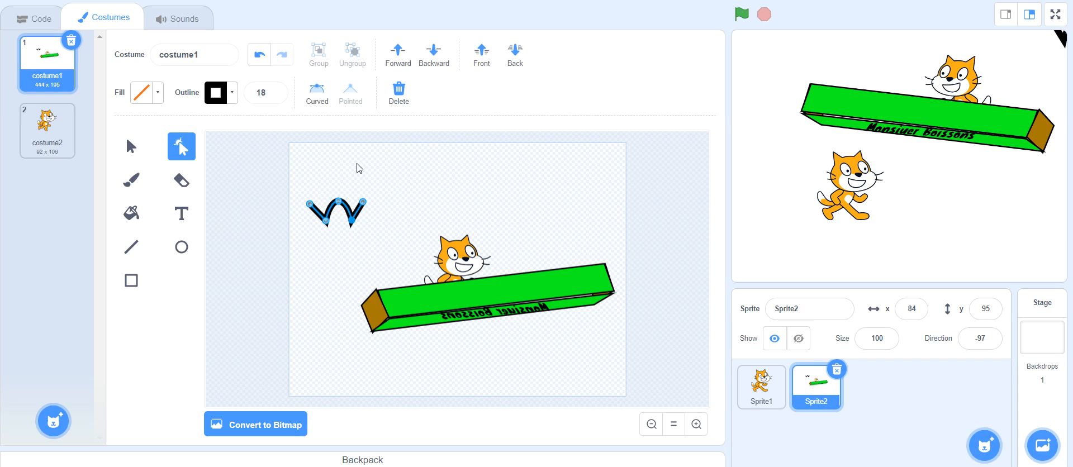
pyautogui.click(317, 95)
pyautogui.click(326, 222)
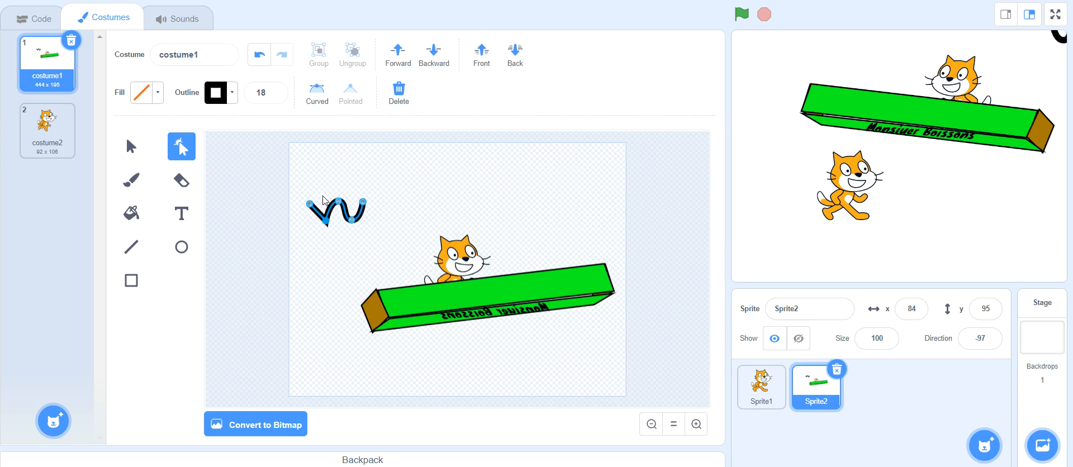
pyautogui.click(324, 93)
pyautogui.click(421, 169)
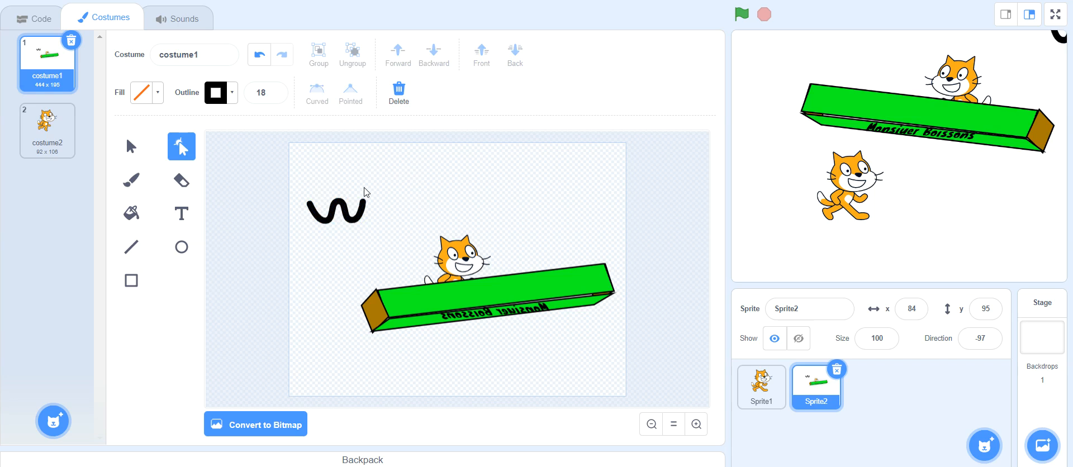
# Shrink the curved W shape and place it over the mouth of the cat behind the bar as a moustache
pyautogui.moveTo(358, 223)
pyautogui.mouseDown()
pyautogui.moveTo(422, 237)
pyautogui.moveTo(480, 282)
pyautogui.moveTo(397, 214)
pyautogui.mouseUp()
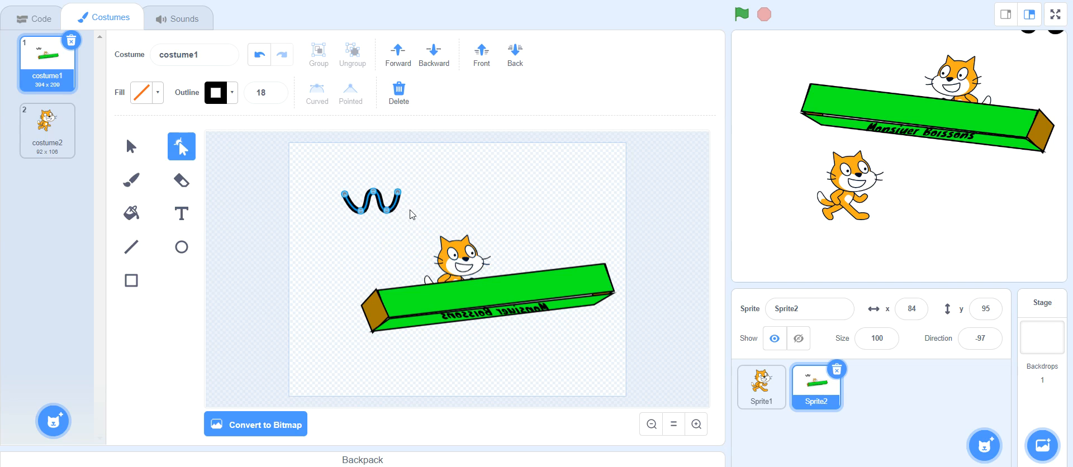
pyautogui.click(412, 218)
pyautogui.click(132, 148)
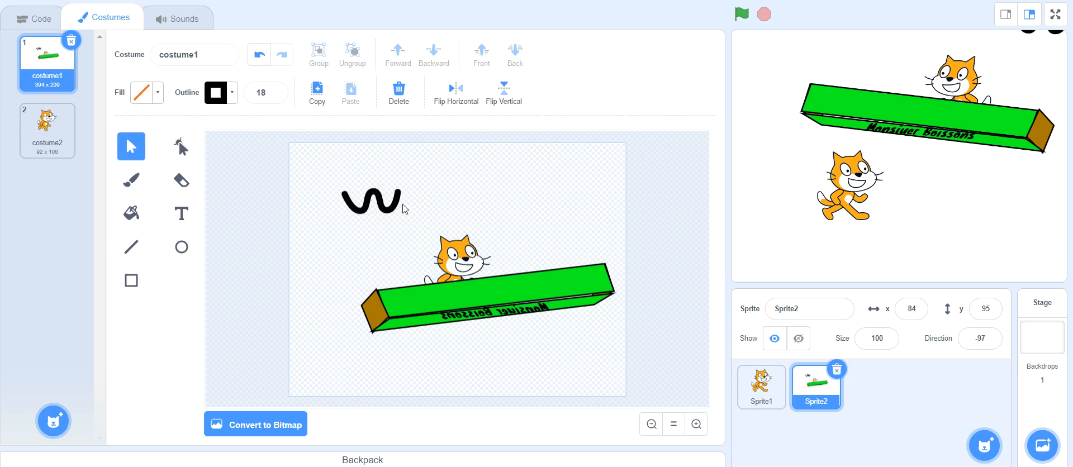
pyautogui.moveTo(389, 214)
pyautogui.mouseDown()
pyautogui.moveTo(477, 284)
pyautogui.moveTo(453, 187)
pyautogui.moveTo(469, 181)
pyautogui.moveTo(444, 170)
pyautogui.mouseUp()
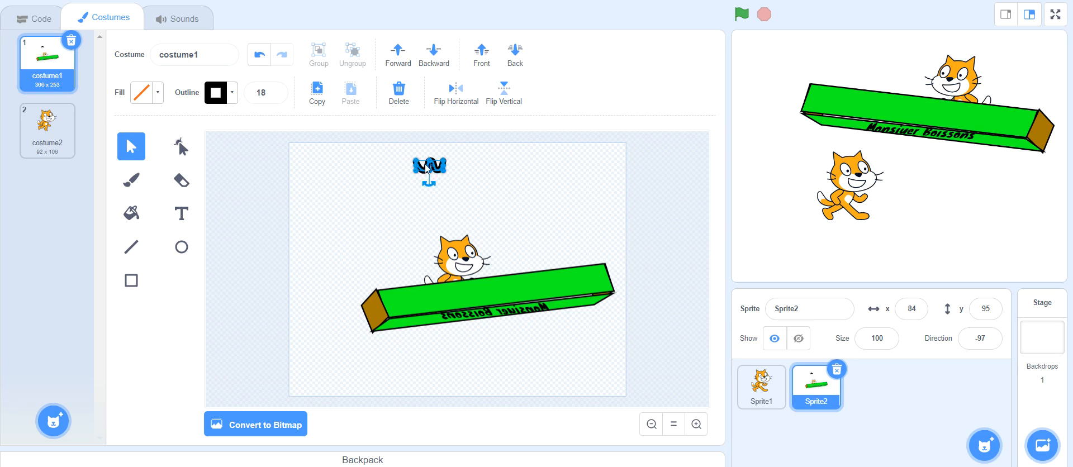
pyautogui.moveTo(430, 170); pyautogui.dragTo(463, 268)
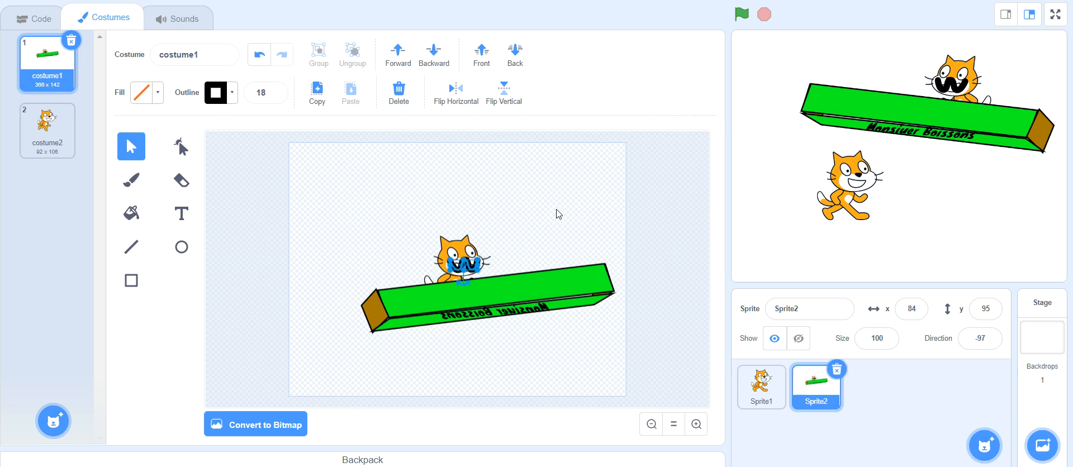
pyautogui.click(526, 196)
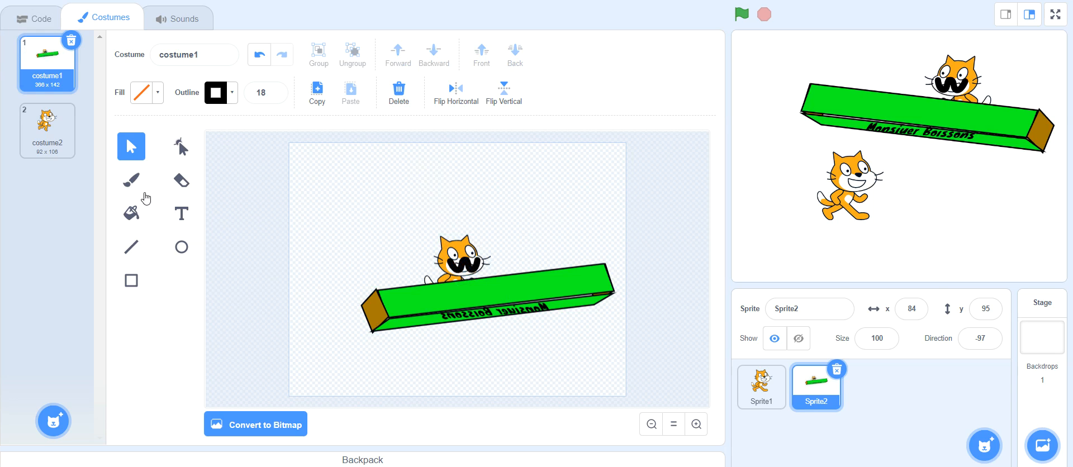
# Open the code area of Sprite1
pyautogui.click(47, 20)
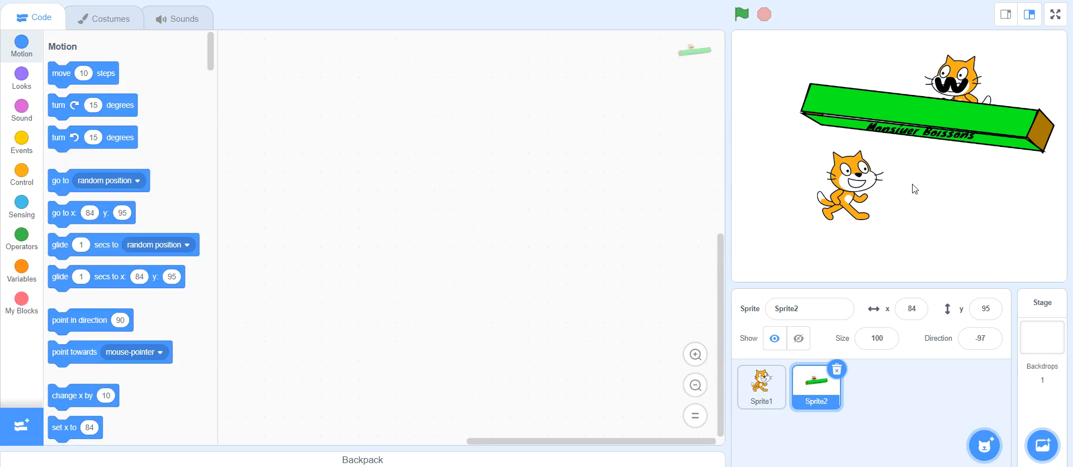
pyautogui.click(769, 395)
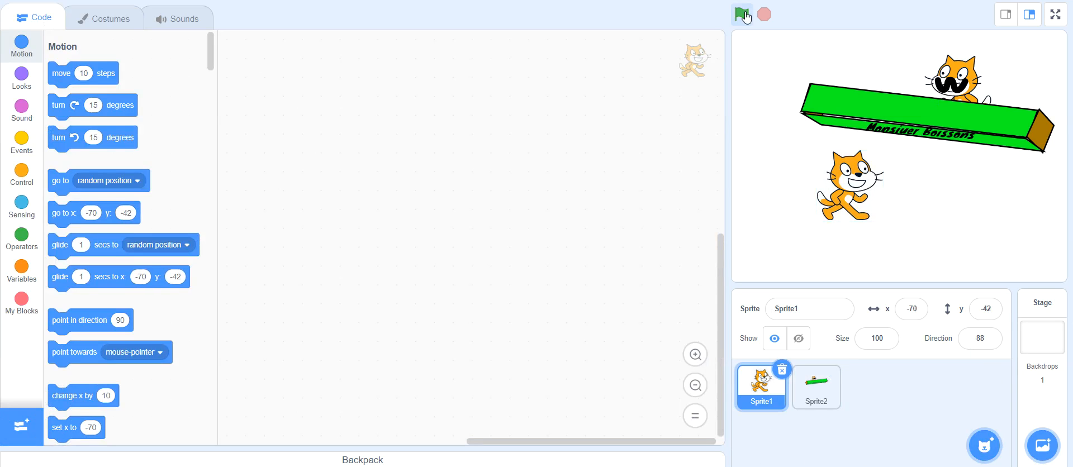